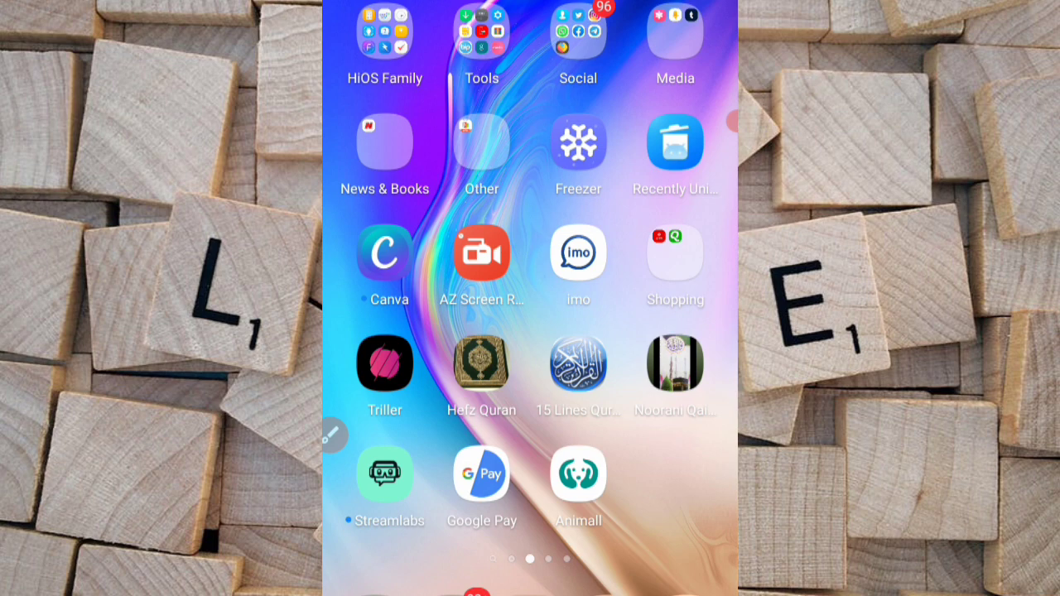
Page through the home-screen app folders, then return to the app grid.
mouse_move(646, 332)
left_mouse_down()
mouse_move(398, 331)
mouse_move(646, 332)
left_mouse_up()
left_click(481, 33)
left_click_drag(629, 290, 397, 290)
left_click_drag(629, 290, 398, 290)
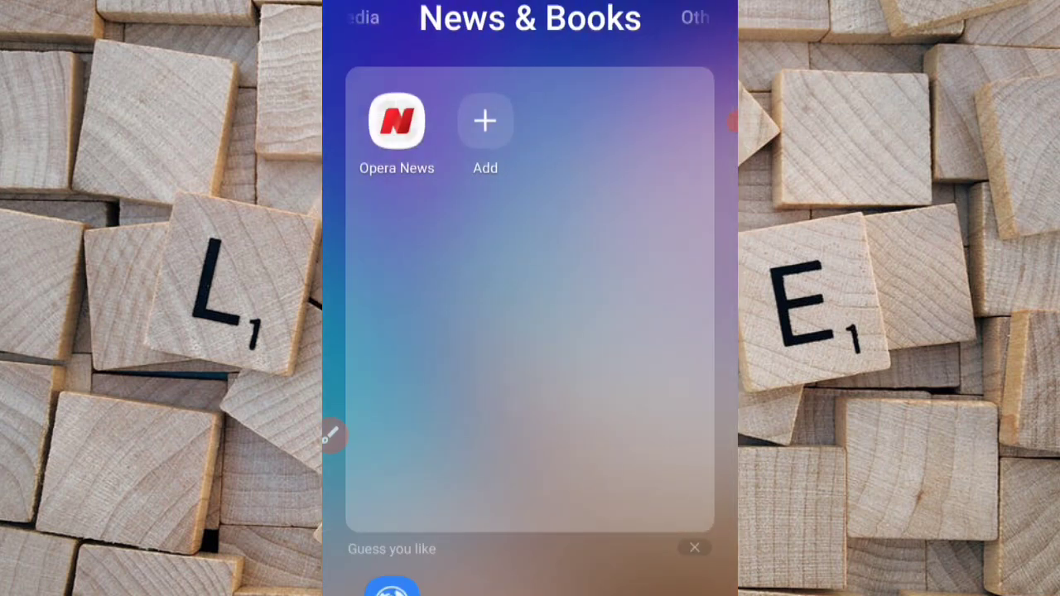
left_click_drag(630, 290, 398, 289)
key("Escape")
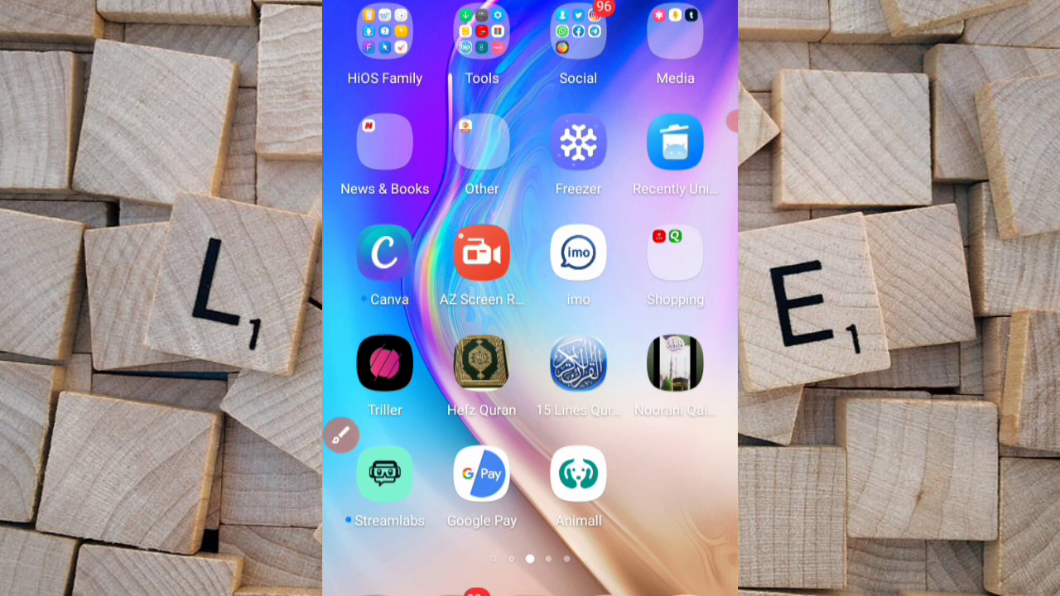
Launch Canva and bring up its template search page.
left_click(385, 253)
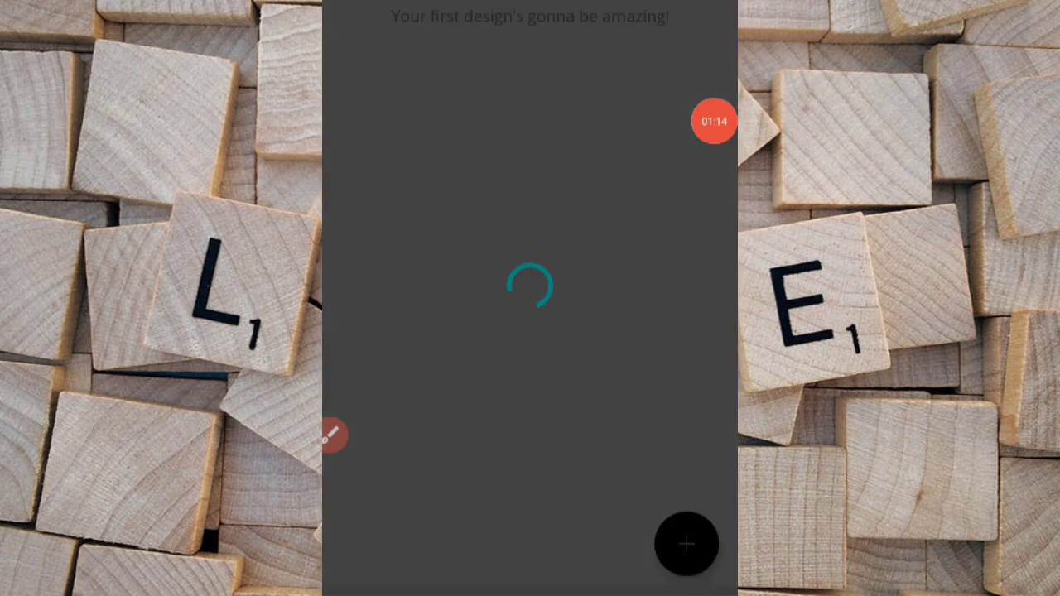
left_click(714, 121)
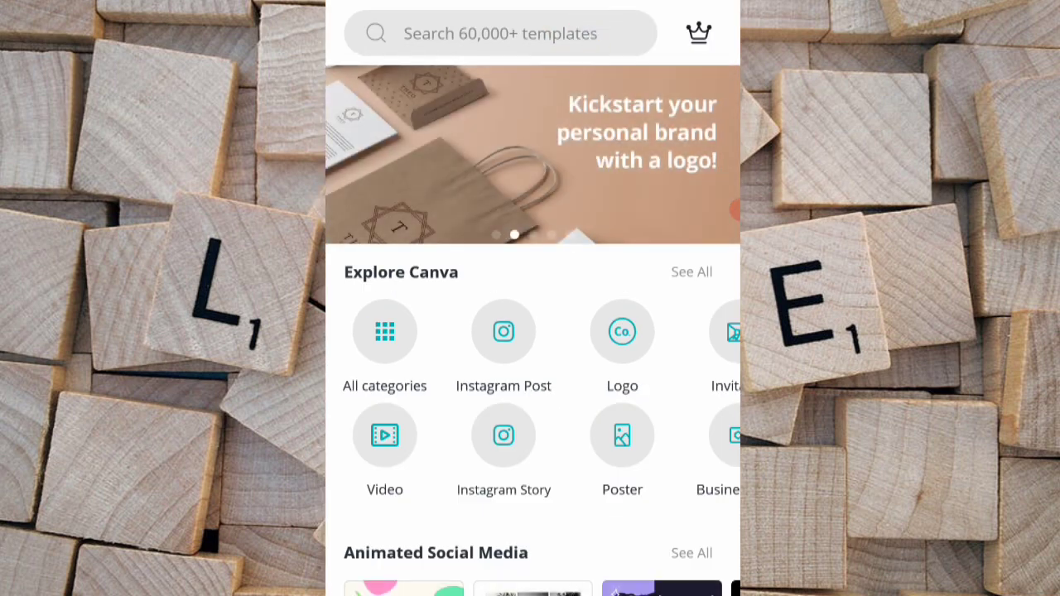
left_click(500, 33)
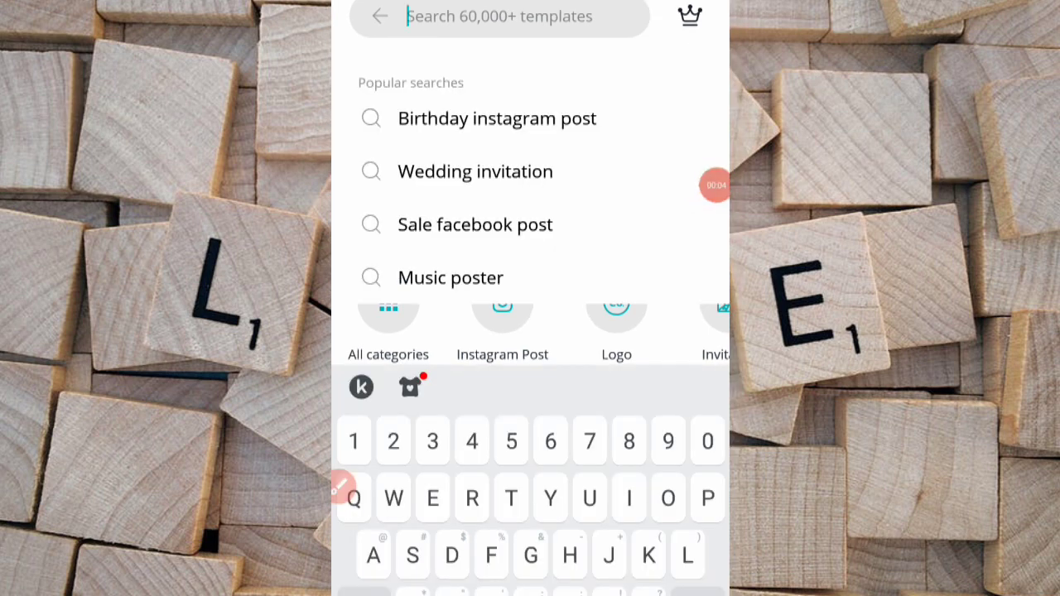
Search templates for 'Yiutubech' and pick the YouTube Channel Art suggestion.
type("Yiutube")
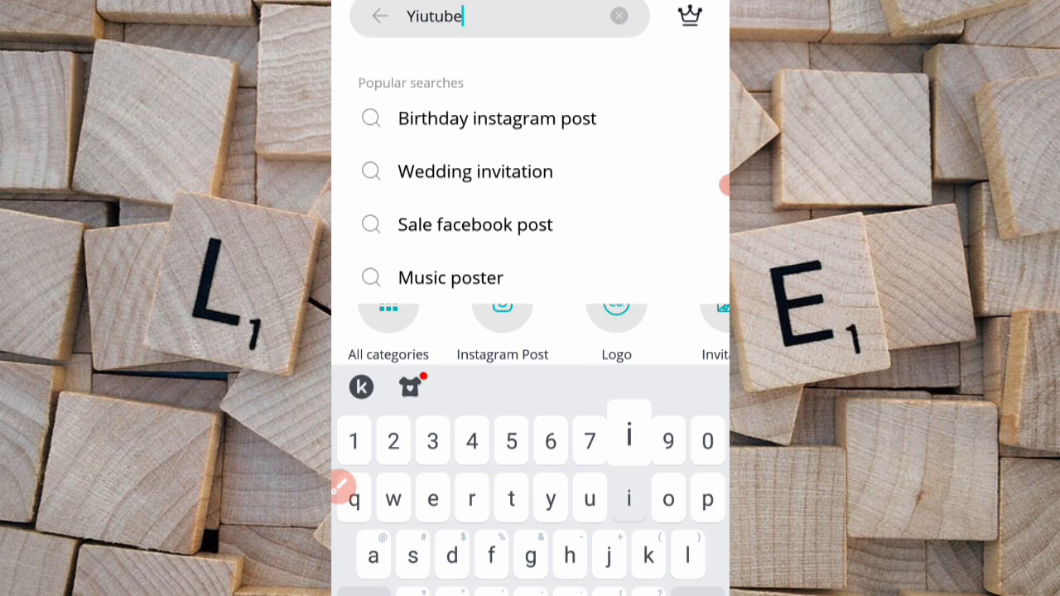
type("ch")
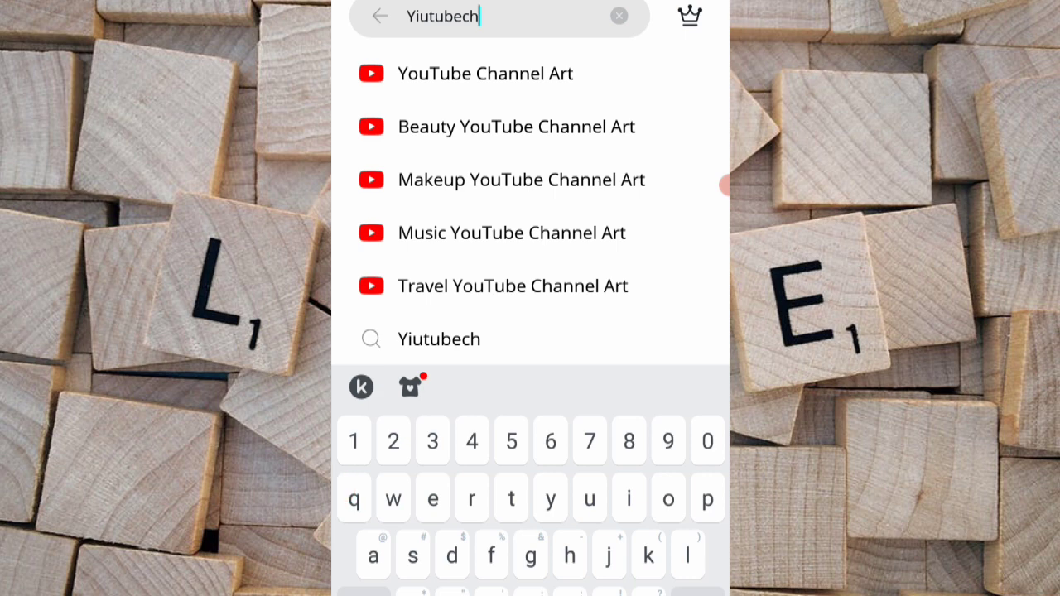
key("Escape")
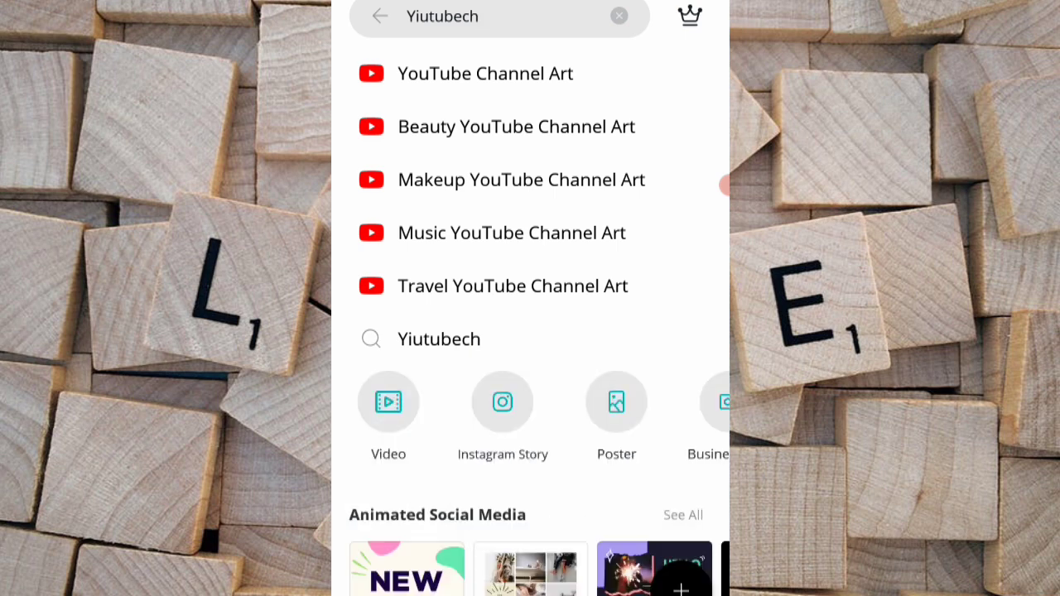
mouse_move(578, 70)
left_mouse_down()
mouse_move(604, 95)
mouse_move(658, 5)
left_mouse_up()
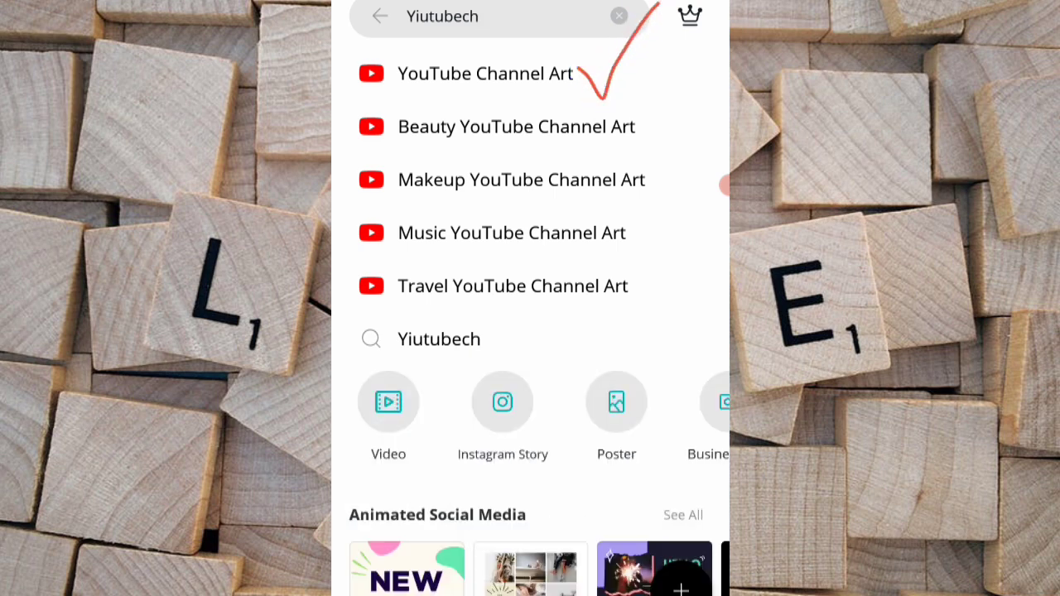
mouse_move(474, 132)
left_mouse_down()
mouse_move(506, 141)
mouse_move(563, 59)
left_mouse_up()
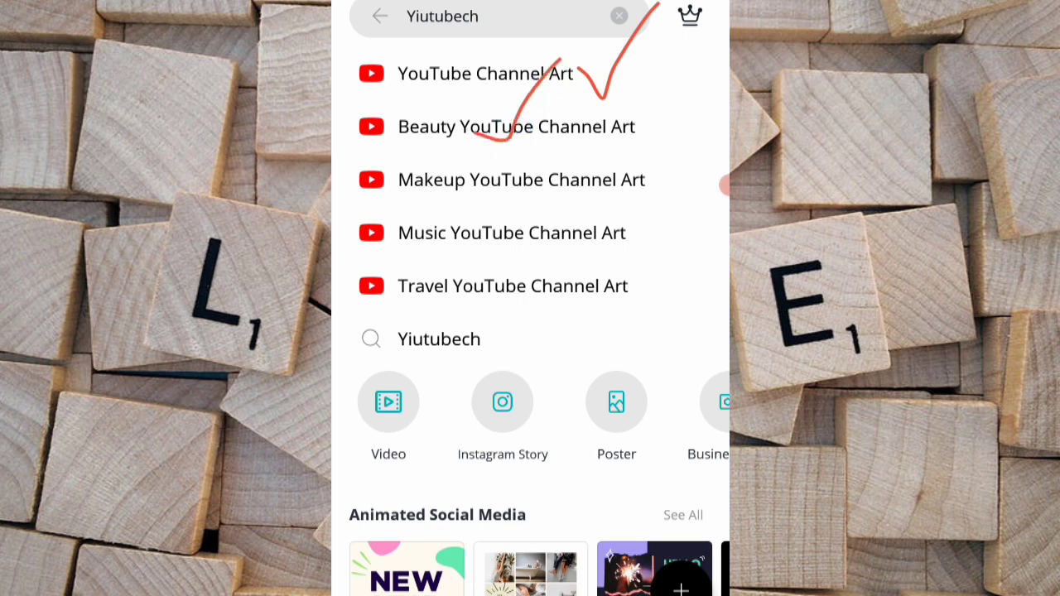
mouse_move(562, 174)
left_mouse_down()
mouse_move(589, 201)
mouse_move(668, 82)
left_mouse_up()
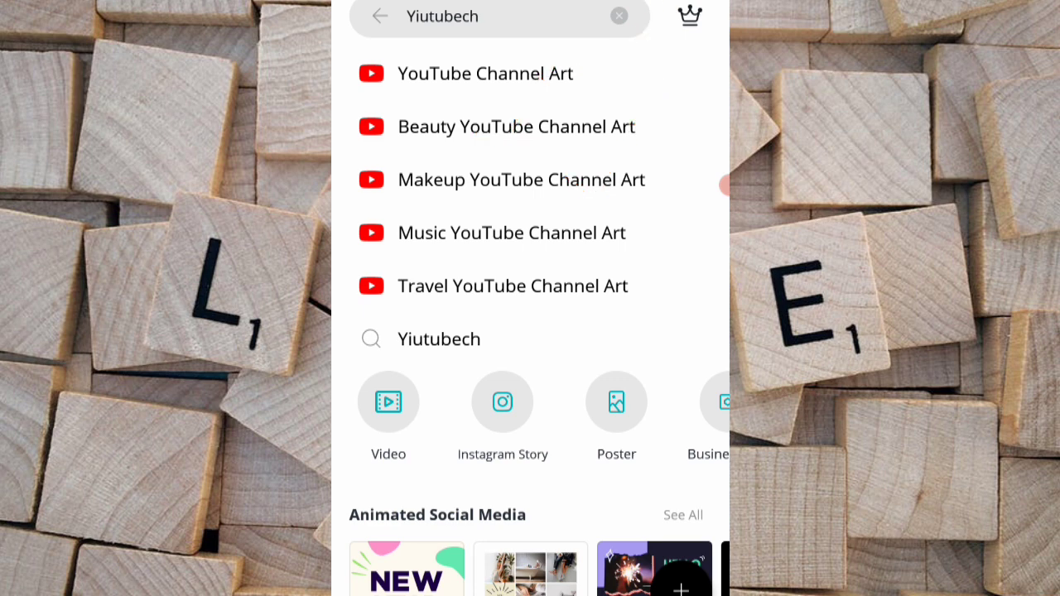
left_click(485, 73)
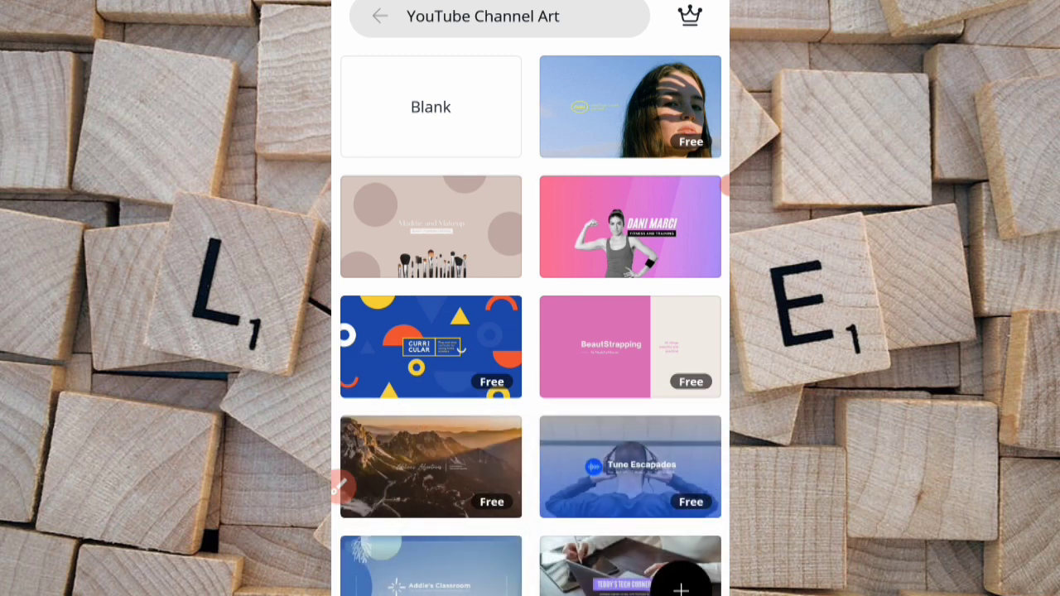
Scroll down the YouTube Channel Art results until The Know Show template appears.
scroll(530, 331, "down", 5)
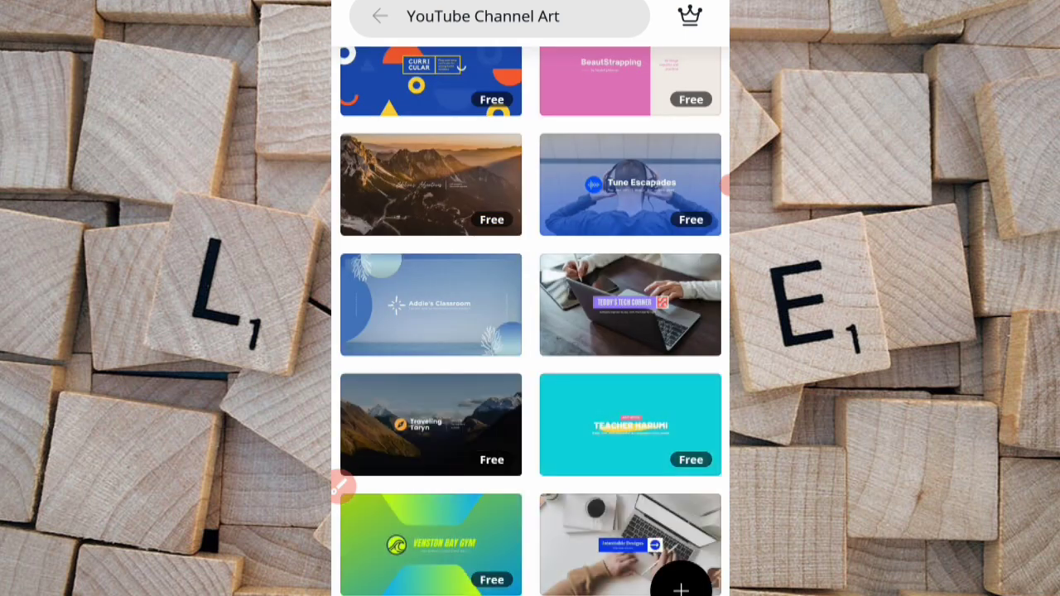
scroll(530, 332, "down", 3)
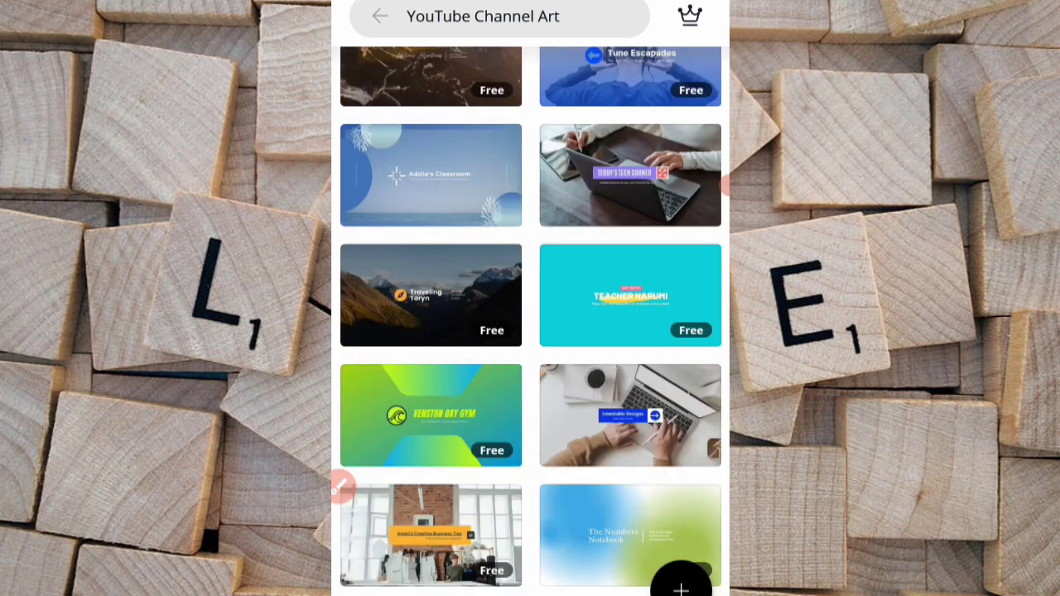
scroll(530, 331, "down", 3)
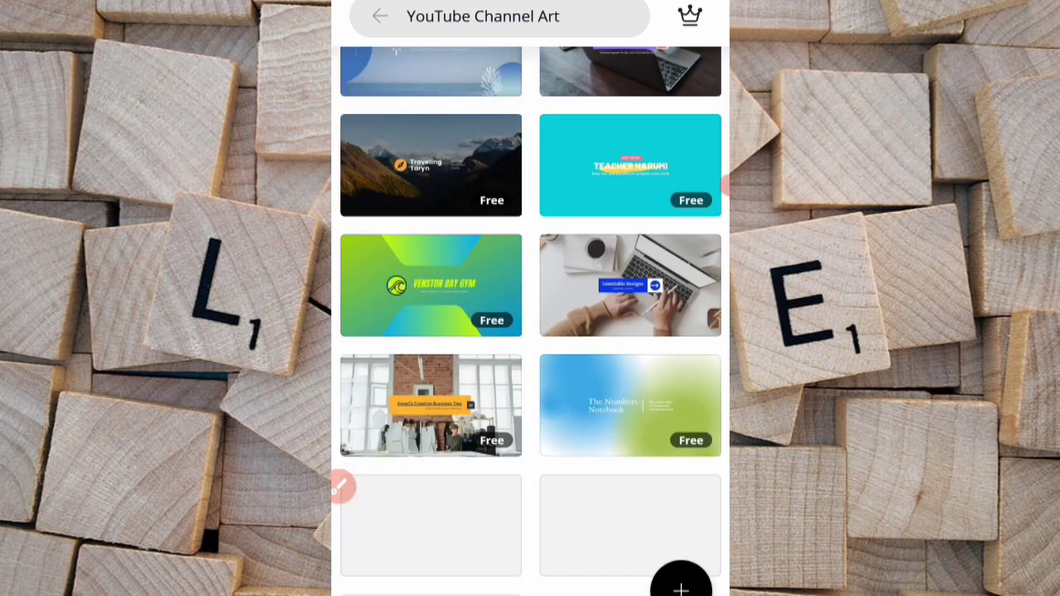
scroll(530, 331, "down", 3)
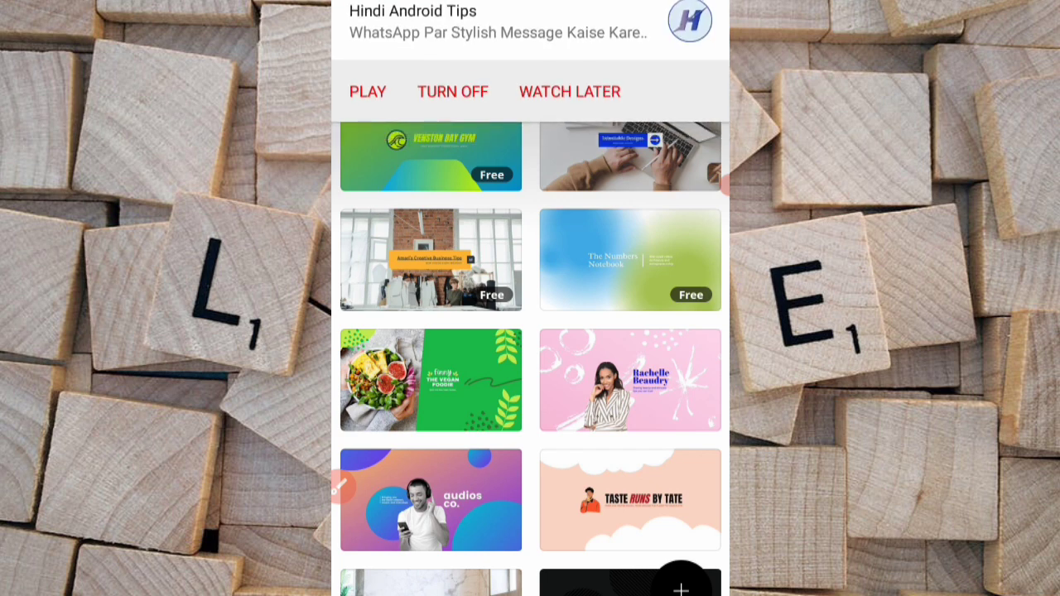
scroll(530, 356, "down", 3)
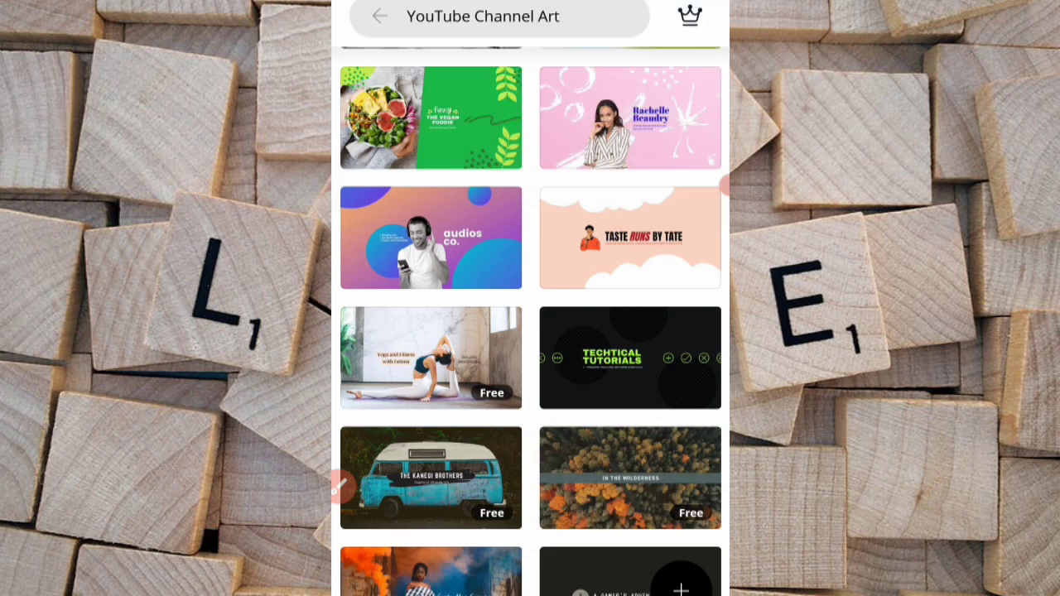
scroll(530, 331, "down", 2)
scroll(530, 331, "down", 2)
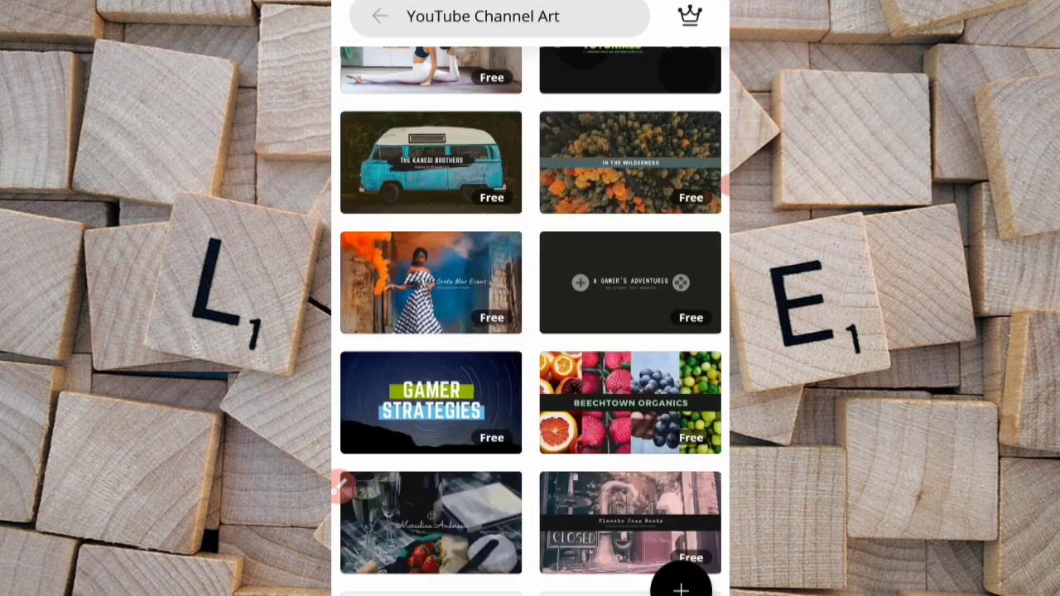
scroll(530, 331, "down", 2)
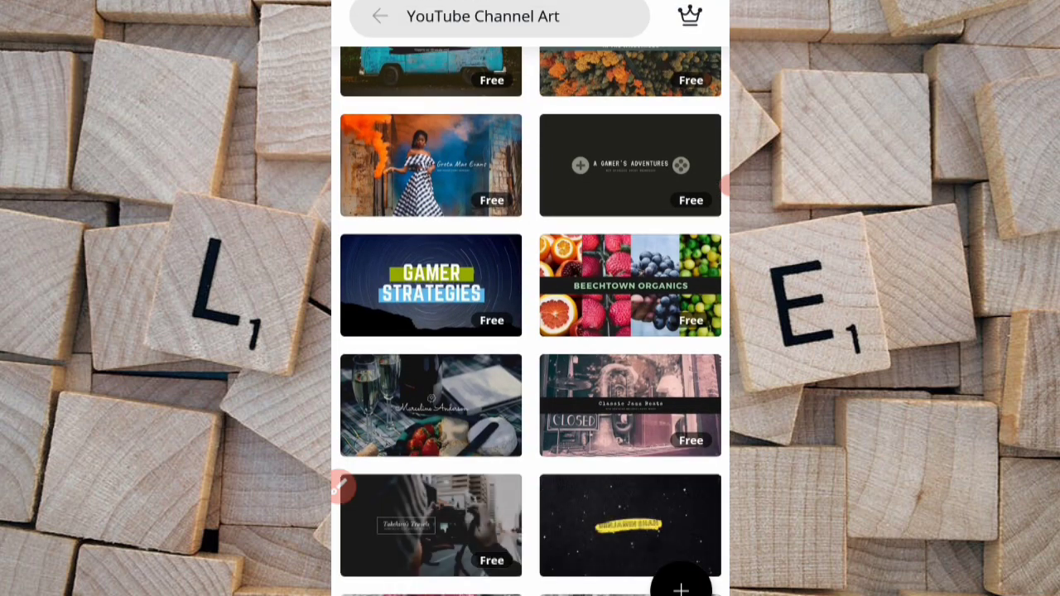
scroll(530, 332, "down", 5)
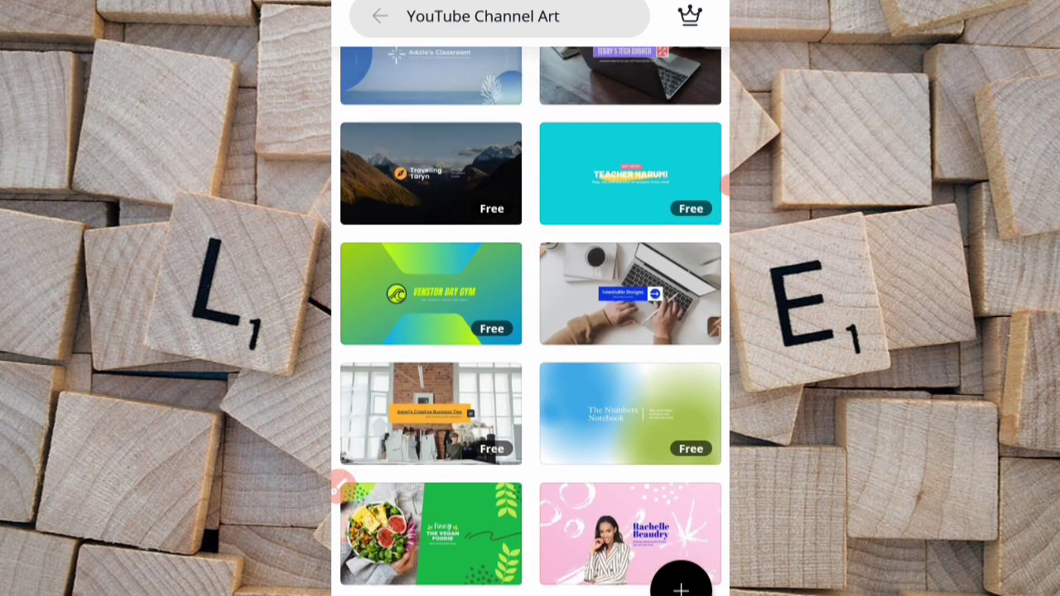
scroll(530, 332, "up", 5)
scroll(530, 331, "down", 2)
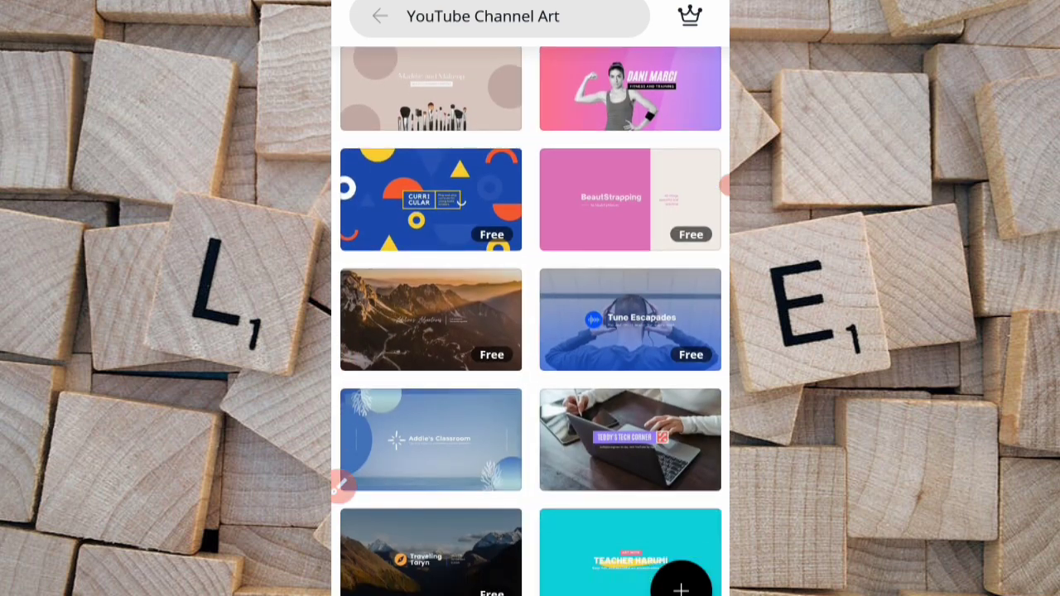
scroll(530, 331, "down", 6)
scroll(530, 332, "down", 5)
scroll(530, 332, "down", 4)
scroll(530, 331, "down", 1)
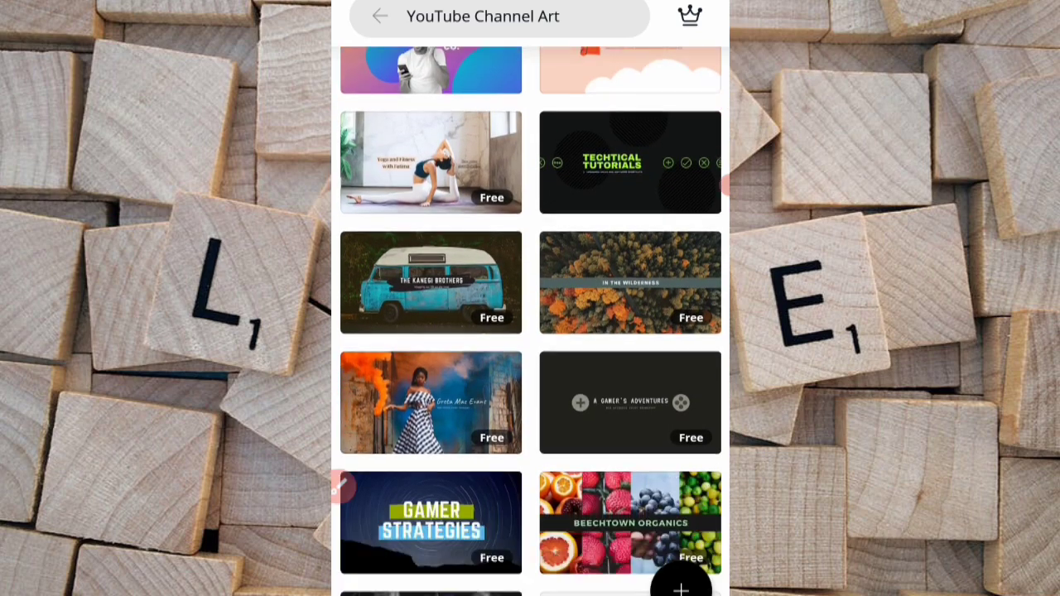
scroll(530, 331, "down", 5)
scroll(530, 331, "down", 1)
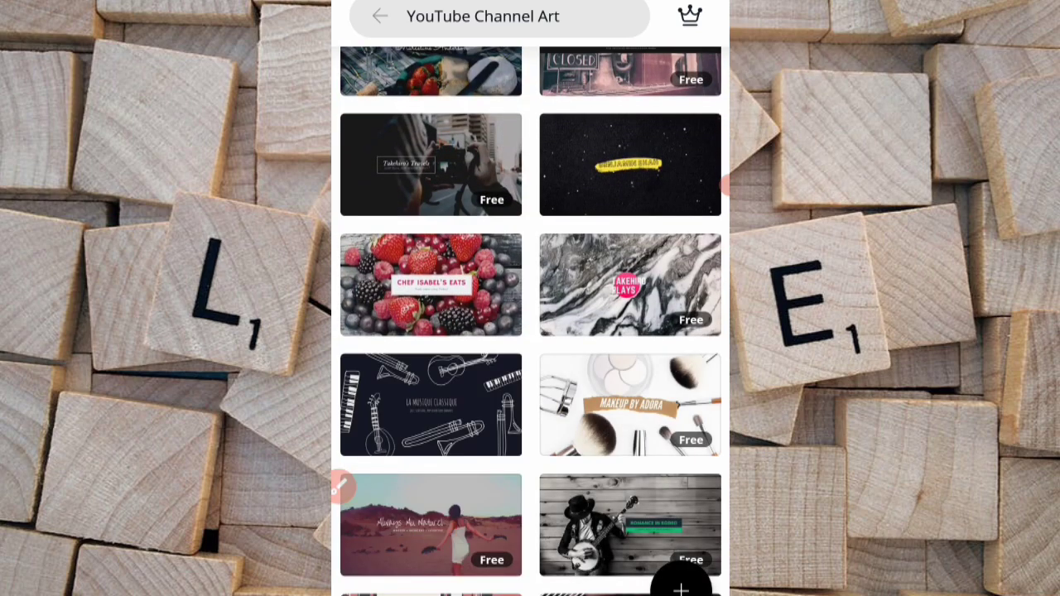
scroll(530, 332, "down", 4)
scroll(530, 332, "down", 2)
scroll(530, 331, "down", 1)
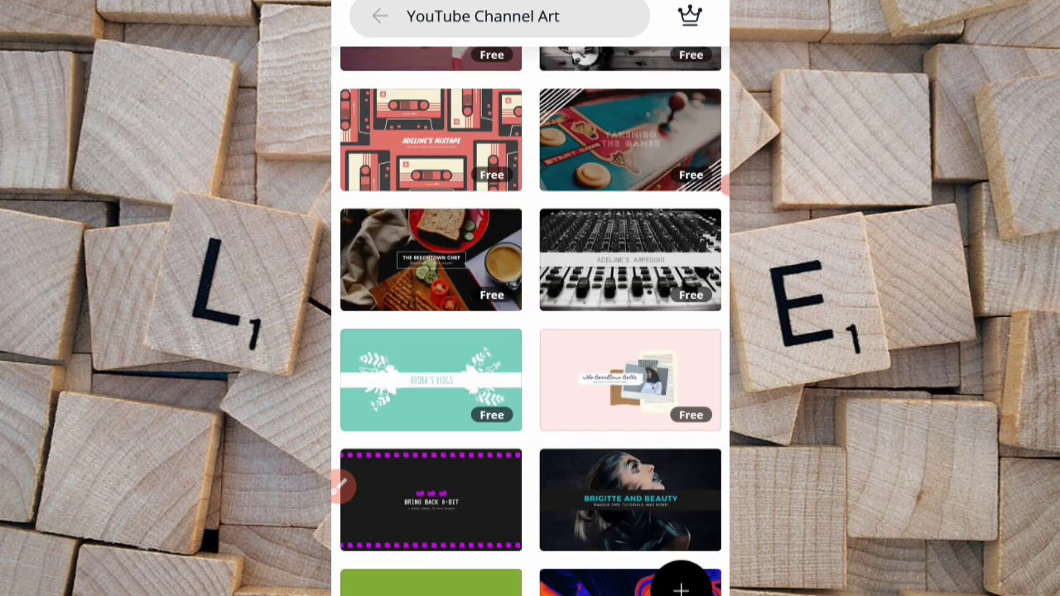
scroll(530, 331, "down", 10)
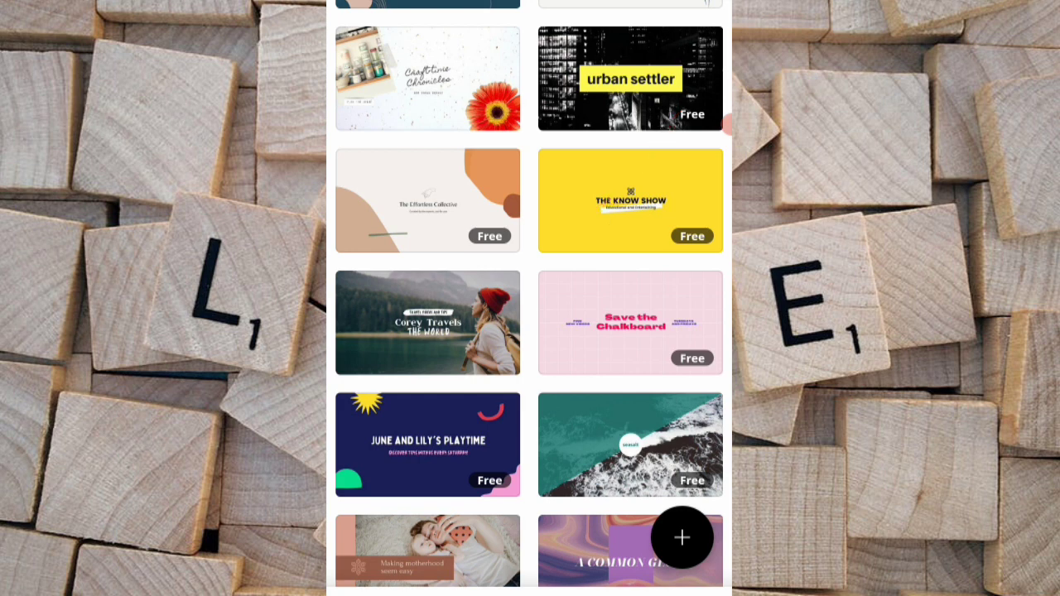
Load the yellow The Know Show template into the editor.
left_click(630, 201)
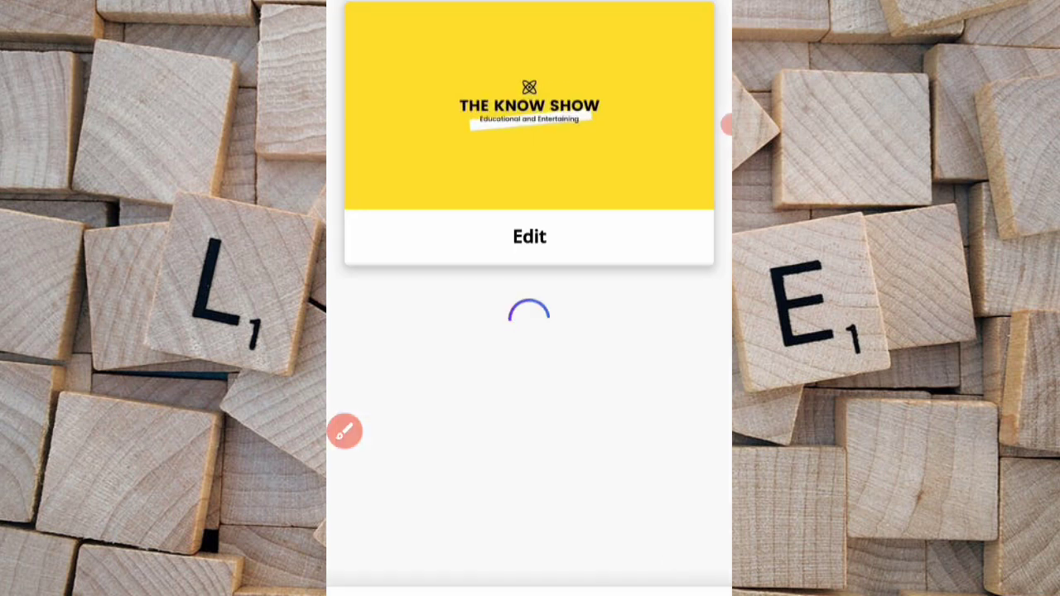
mouse_move(565, 225)
left_mouse_down()
mouse_move(596, 255)
mouse_move(640, 147)
left_mouse_up()
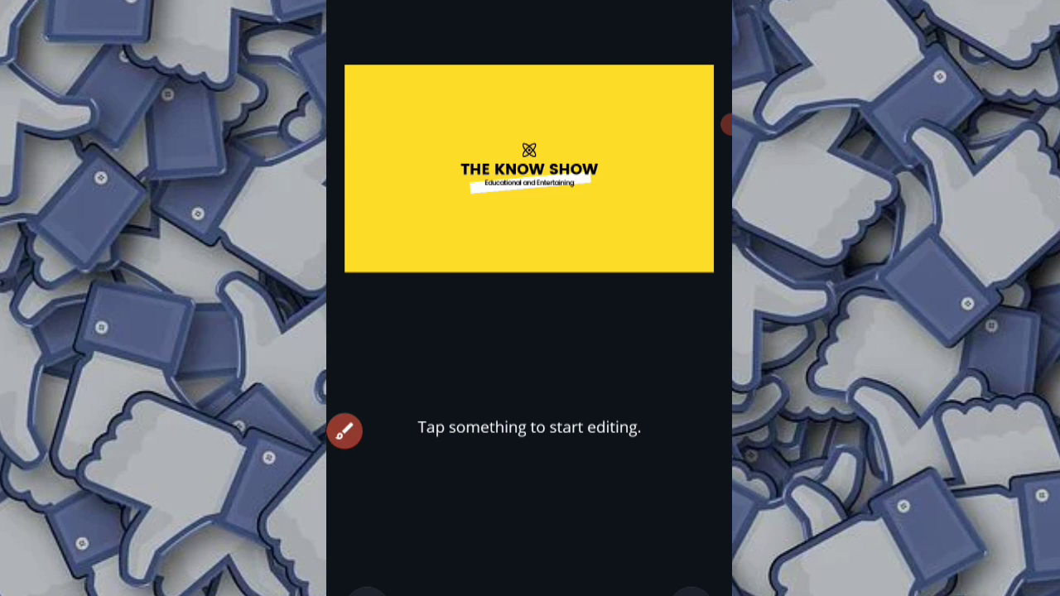
Replace the THE KNOW SHOW heading with the channel name HAFIZ TUBE FARID.
left_click(559, 170)
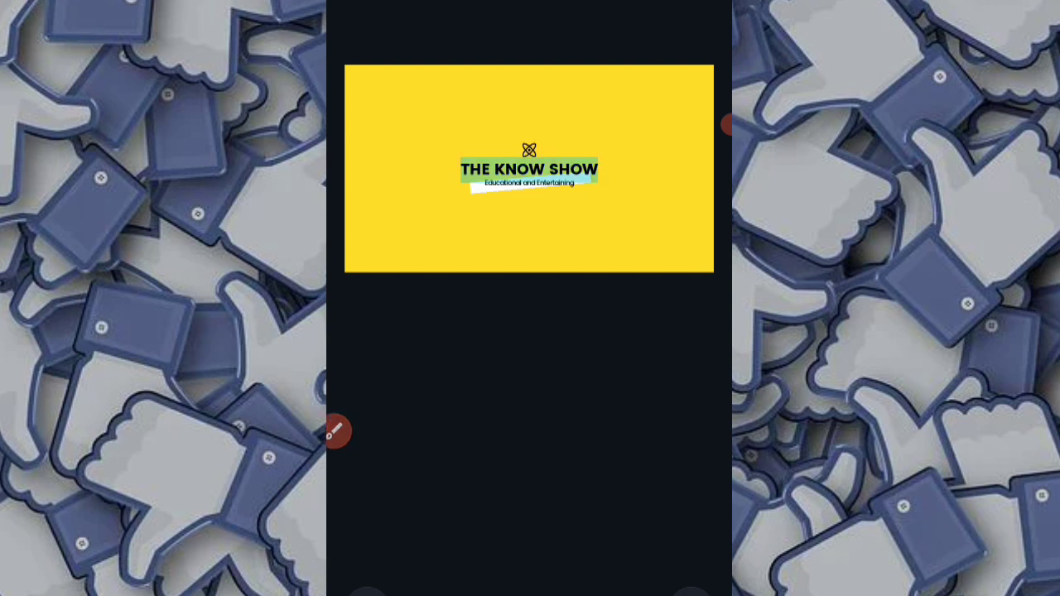
left_click_drag(557, 196, 598, 196)
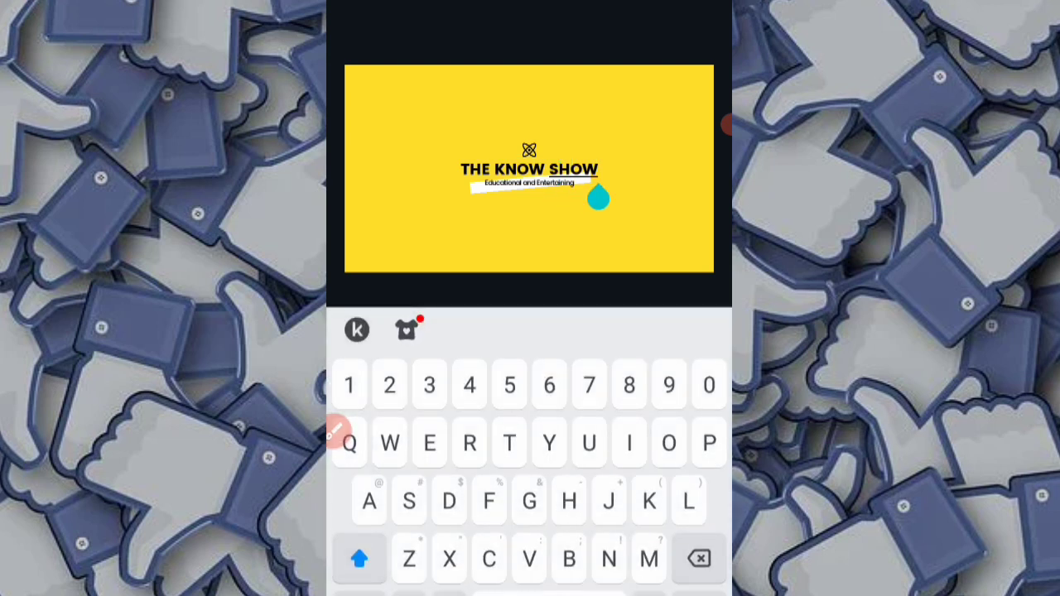
key("BackSpace")
key("BackSpace")
key("BackSpace")
key("BackSpace")
key("BackSpace")
key("BackSpace")
key("BackSpace")
key("BackSpace")
key("BackSpace")
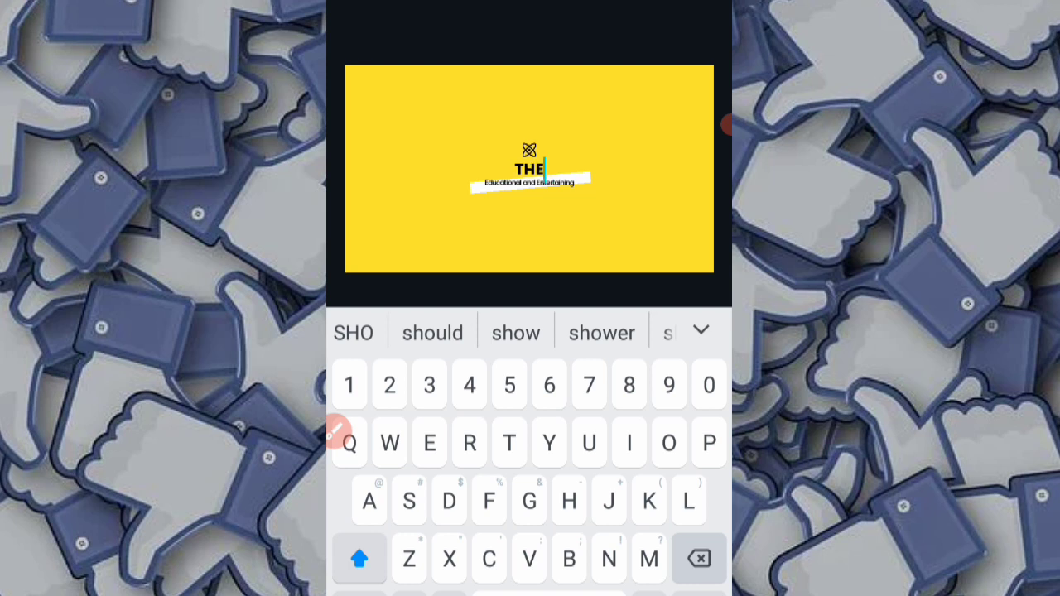
key("BackSpace")
key("BackSpace")
key("BackSpace")
type("H")
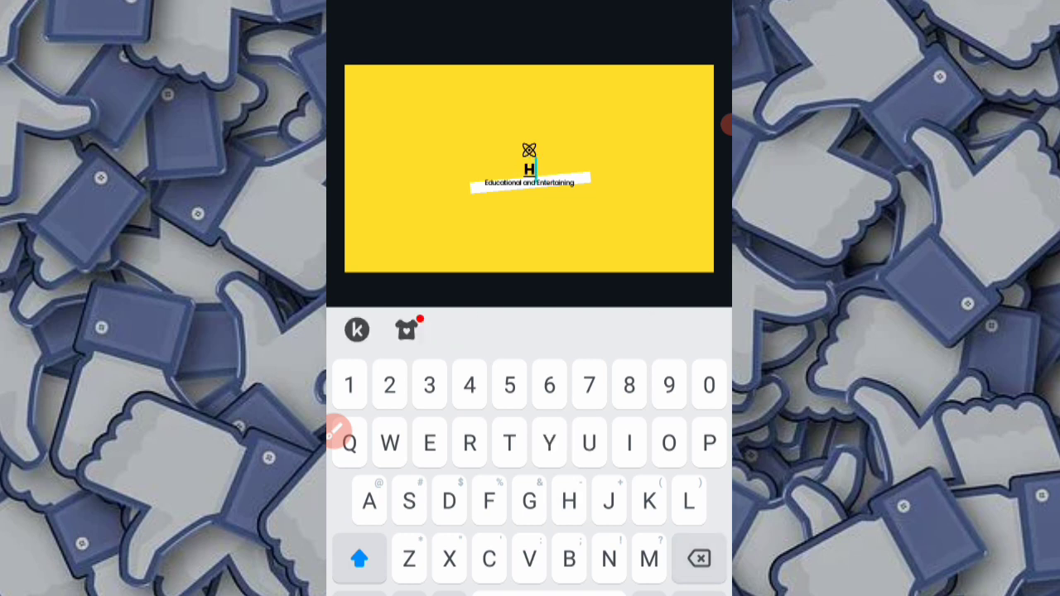
type("AF")
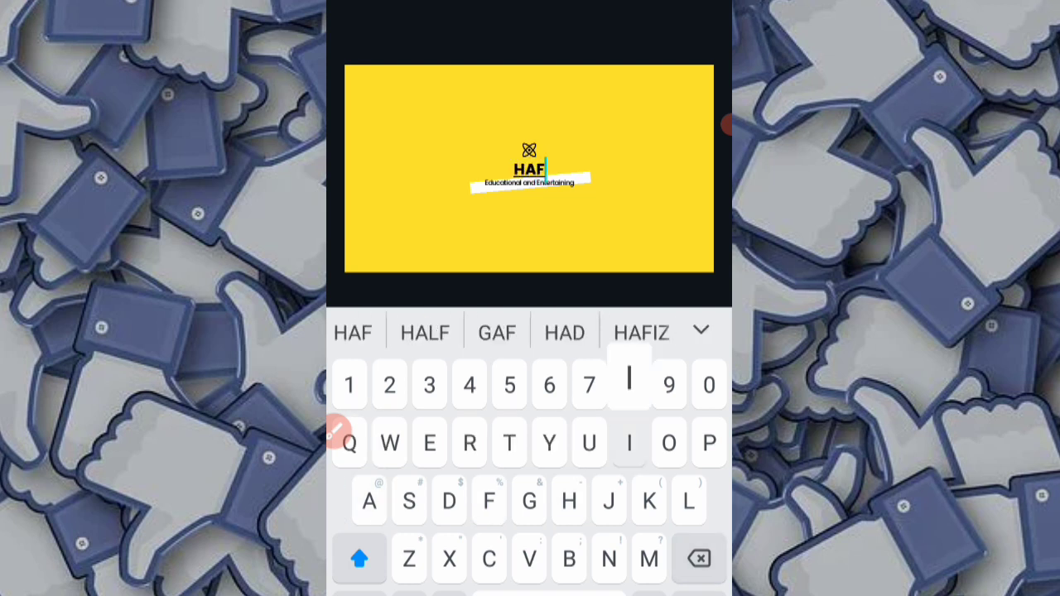
type("IZ")
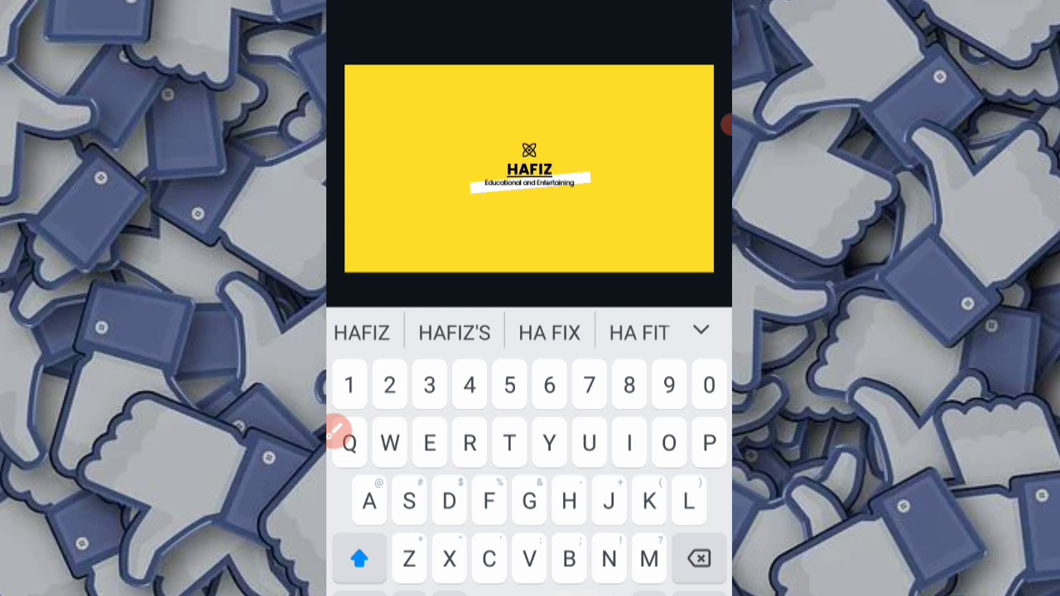
type(" T")
key("BackSpace")
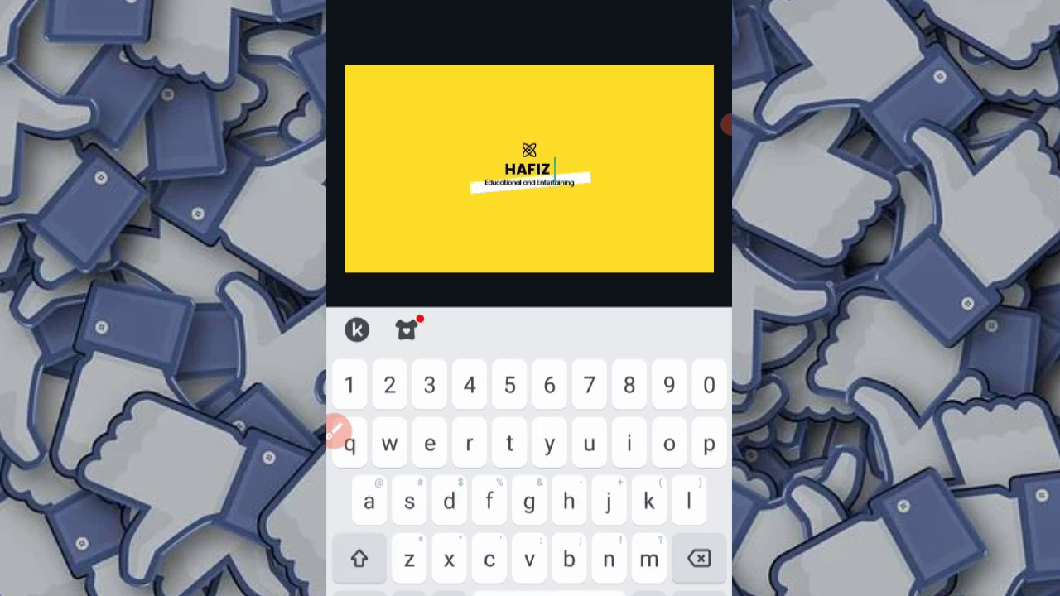
type("tUBE")
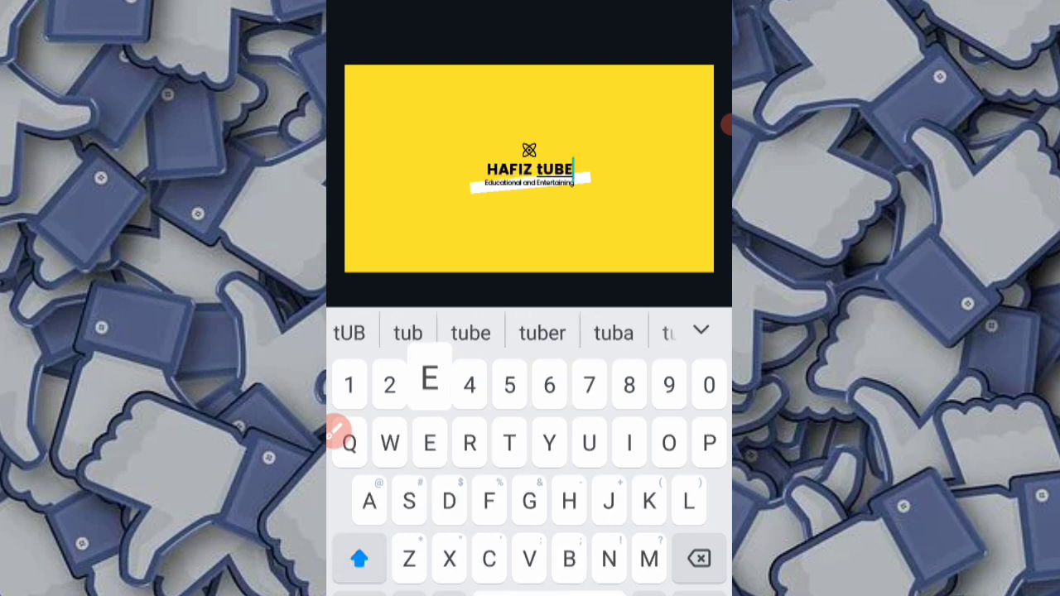
key("BackSpace")
key("BackSpace")
key("BackSpace")
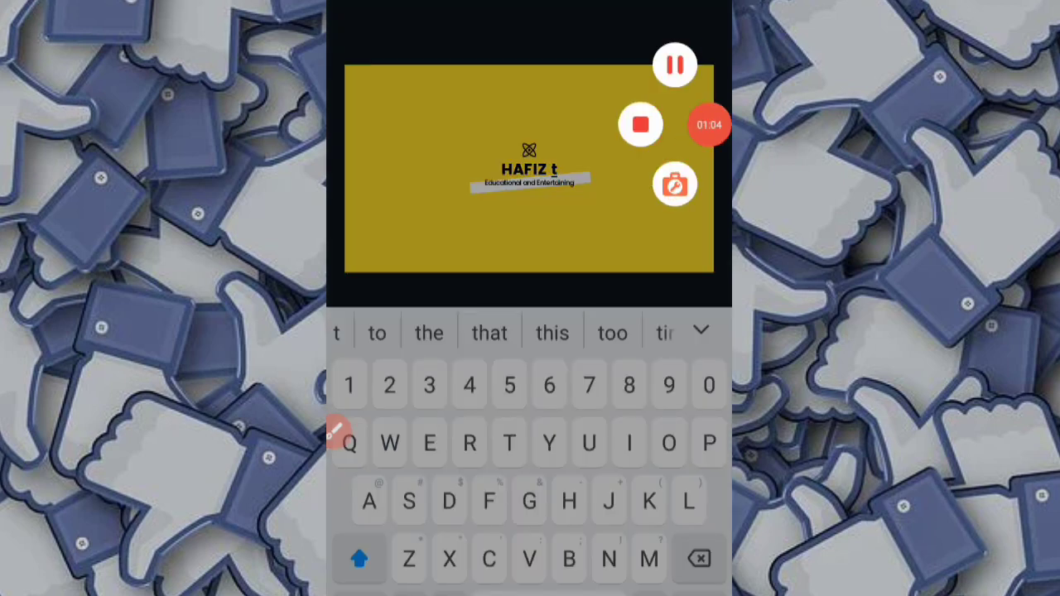
key("Escape")
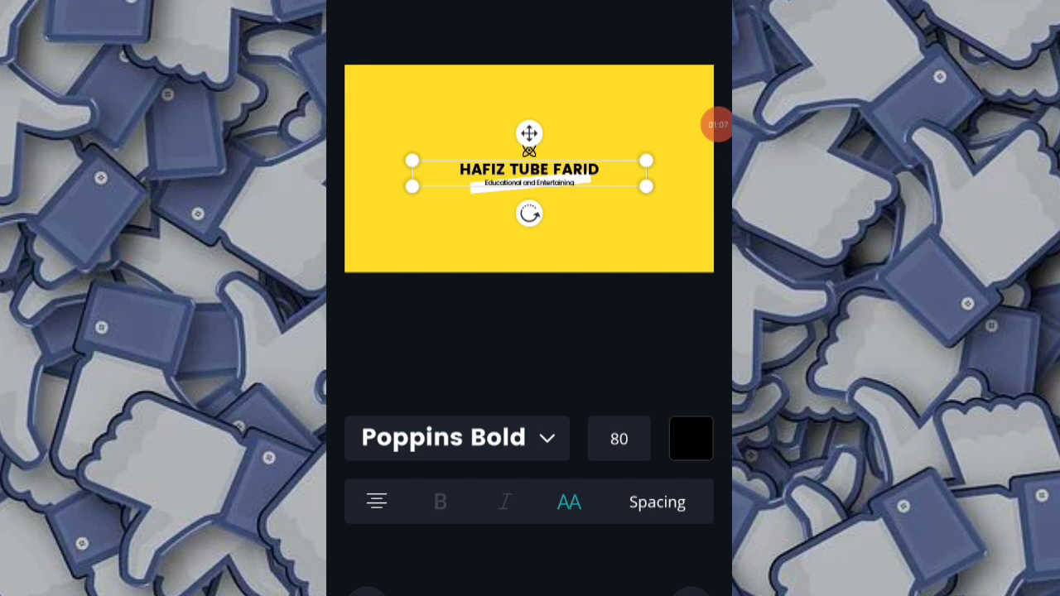
mouse_move(578, 165)
left_mouse_down()
mouse_move(589, 184)
mouse_move(648, 76)
left_mouse_up()
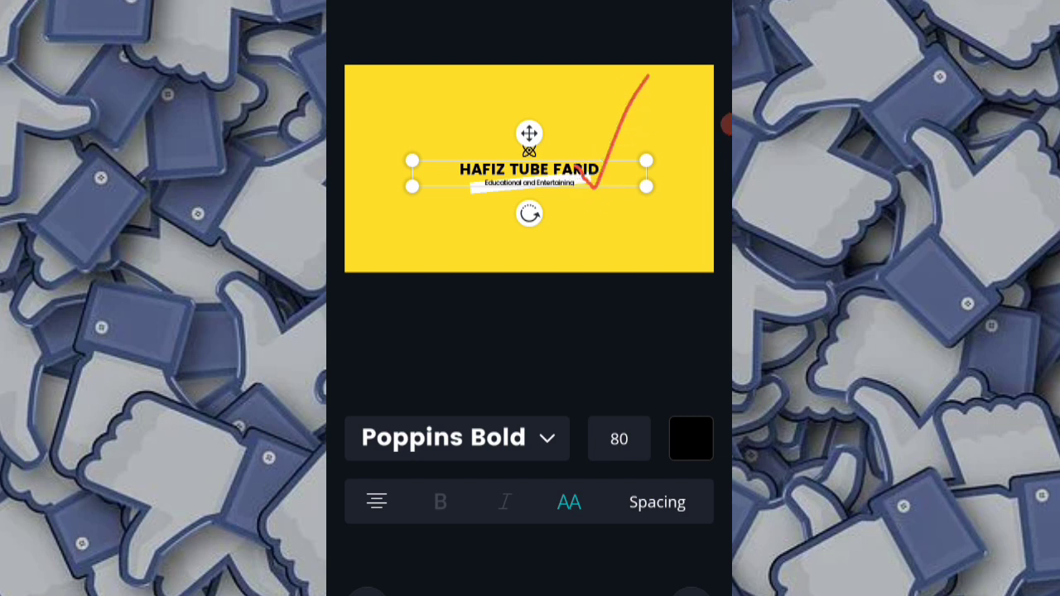
mouse_move(661, 454)
left_mouse_down()
mouse_move(689, 486)
mouse_move(727, 313)
left_mouse_up()
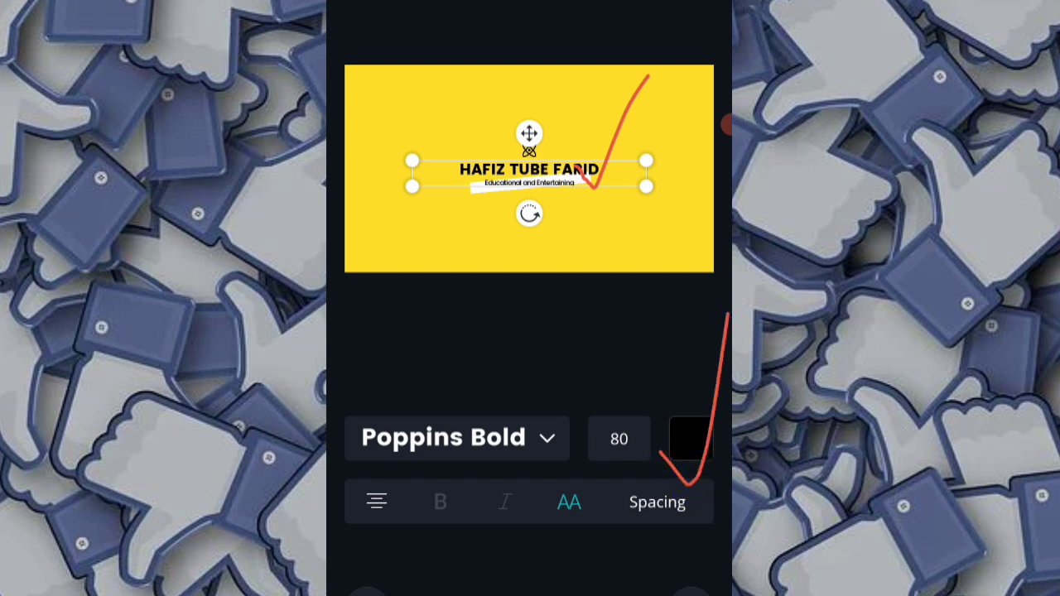
mouse_move(592, 432)
left_mouse_down()
mouse_move(620, 470)
mouse_move(689, 313)
left_mouse_up()
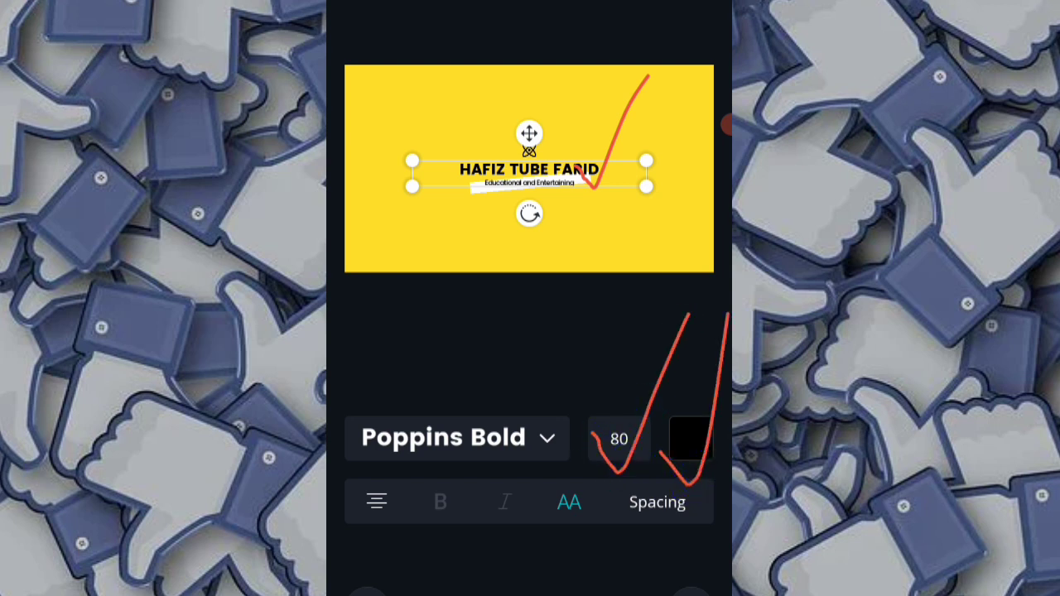
mouse_move(421, 424)
left_mouse_down()
mouse_move(460, 468)
mouse_move(569, 302)
left_mouse_up()
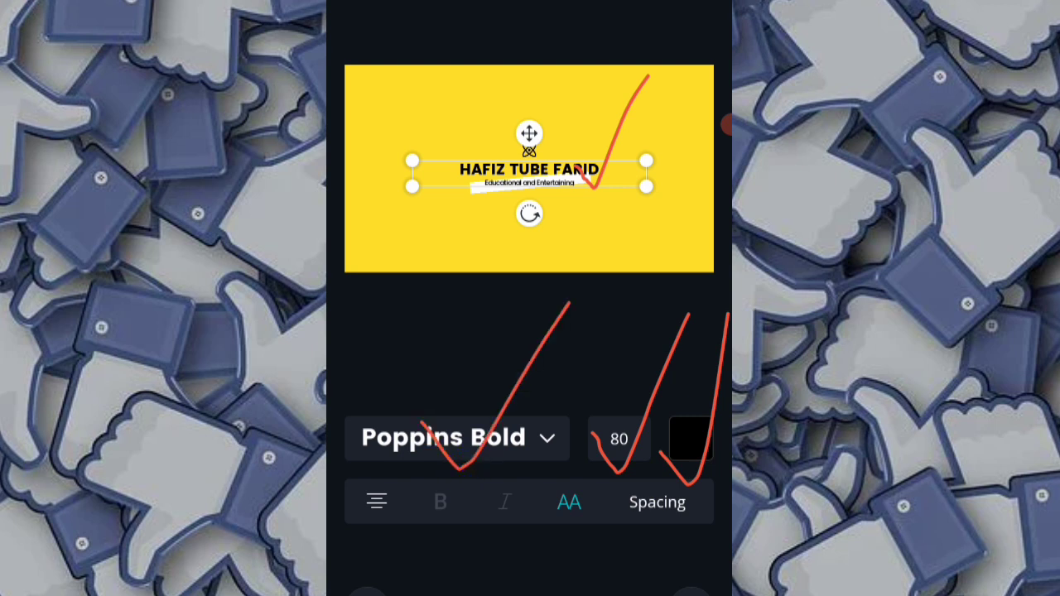
mouse_move(419, 505)
left_mouse_down()
mouse_move(439, 527)
mouse_move(493, 436)
left_mouse_up()
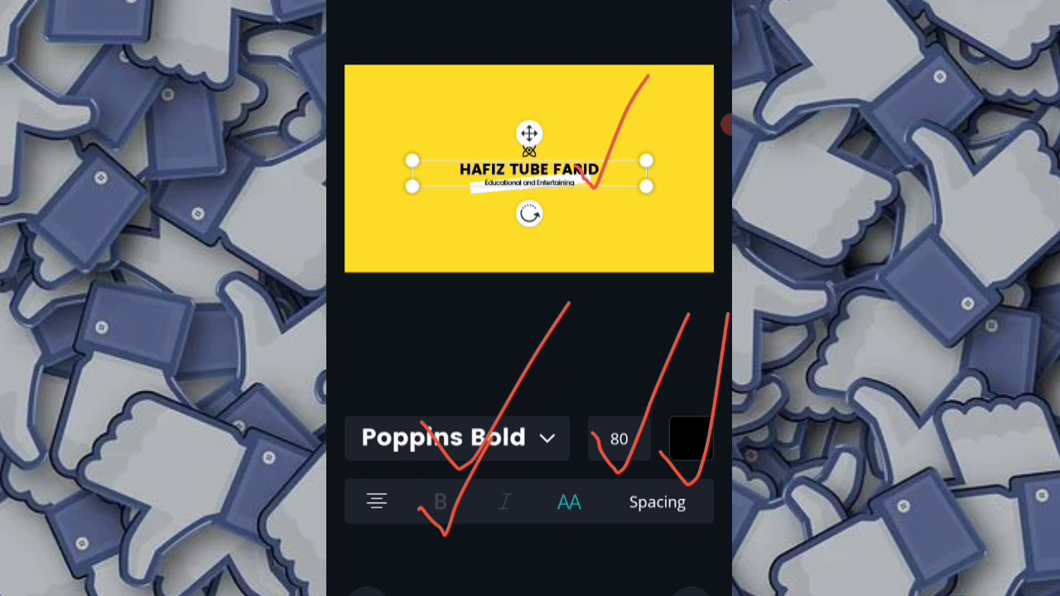
mouse_move(348, 502)
left_mouse_down()
mouse_move(376, 547)
mouse_move(431, 411)
left_mouse_up()
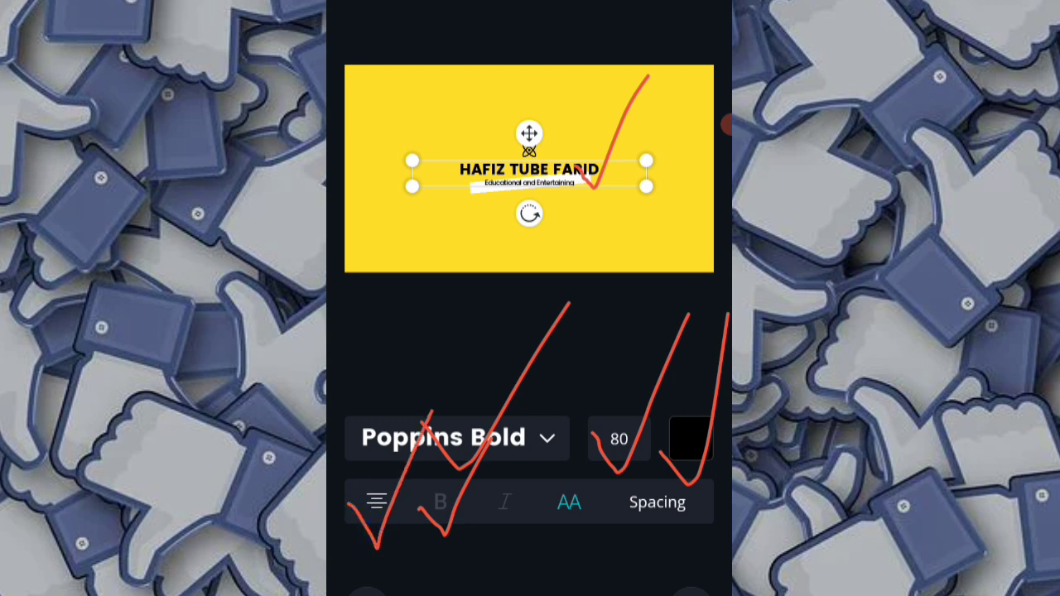
left_click_drag(365, 505, 444, 419)
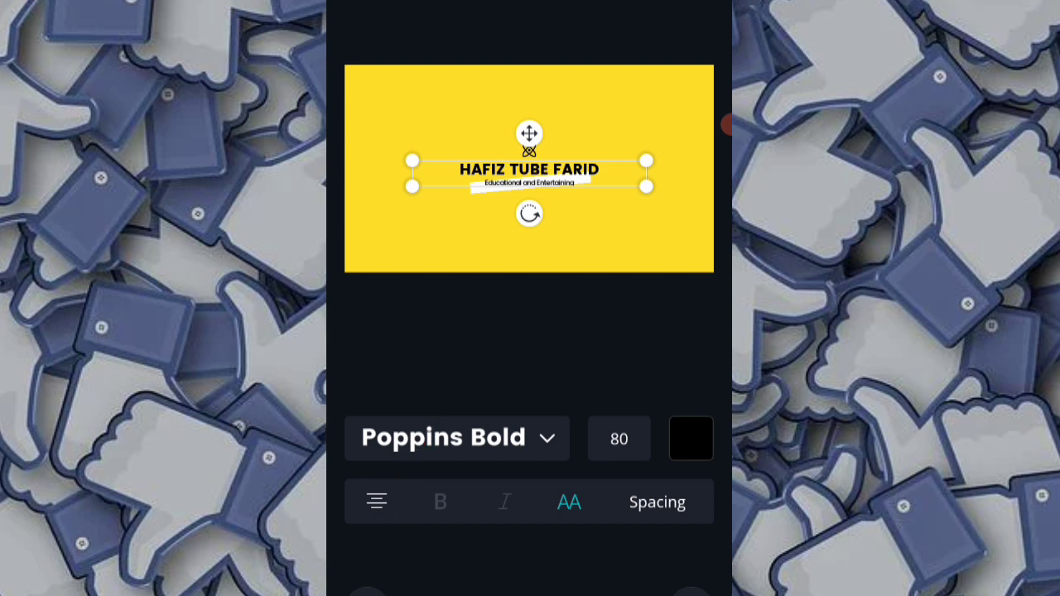
key("Escape")
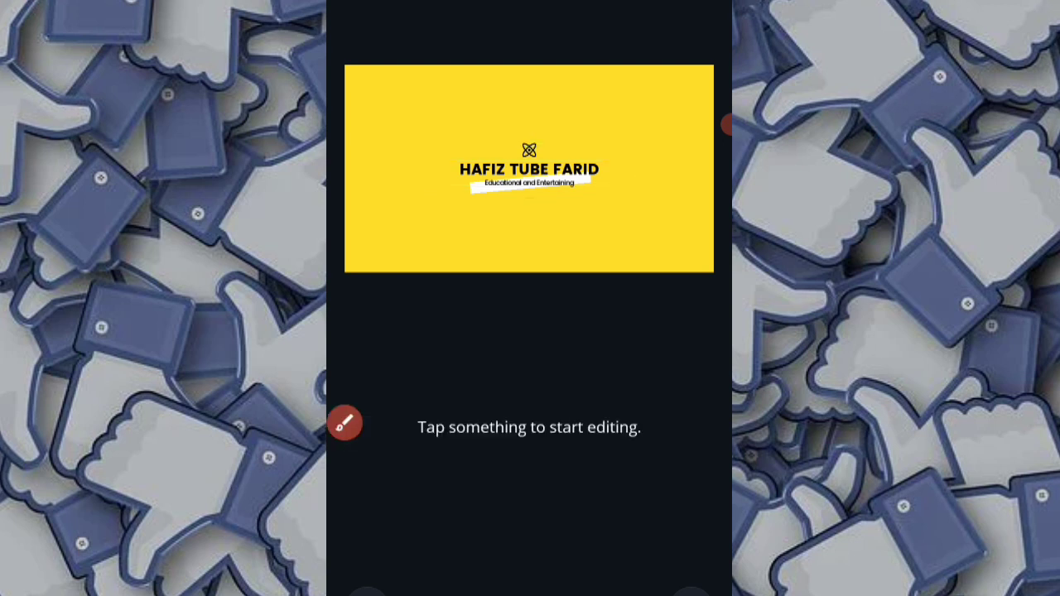
Bring up the editor toolbar and open the Text library below the banner.
left_click_drag(365, 506, 444, 419)
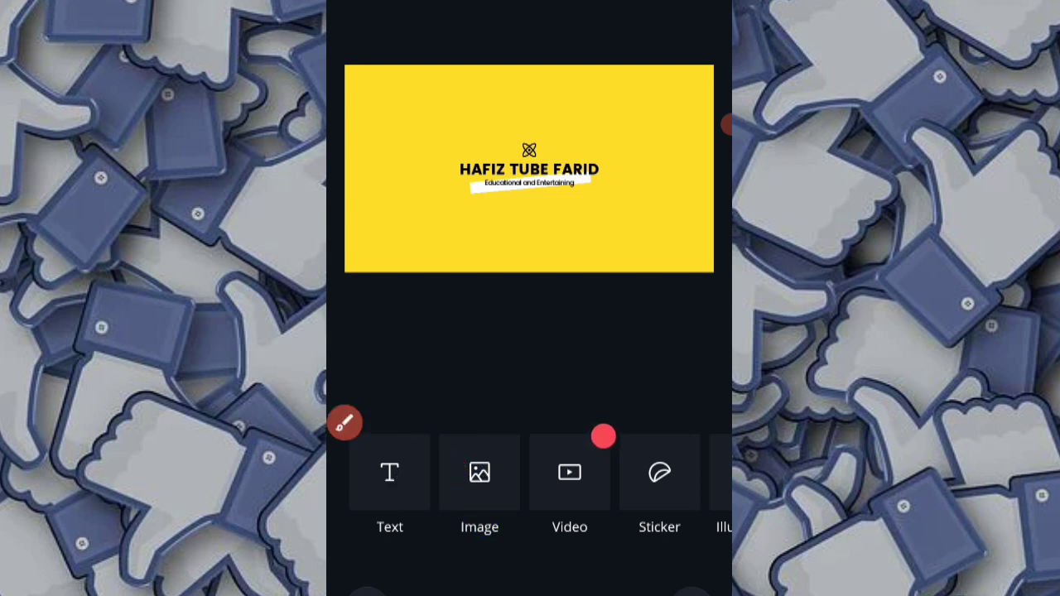
left_click_drag(603, 437, 345, 422)
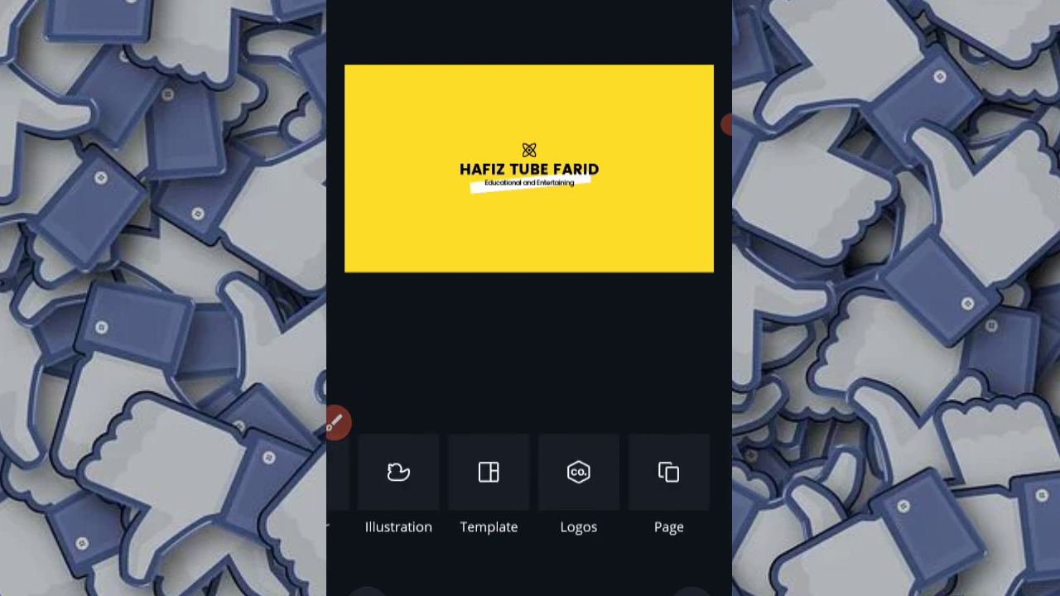
left_click(727, 124)
left_click(675, 65)
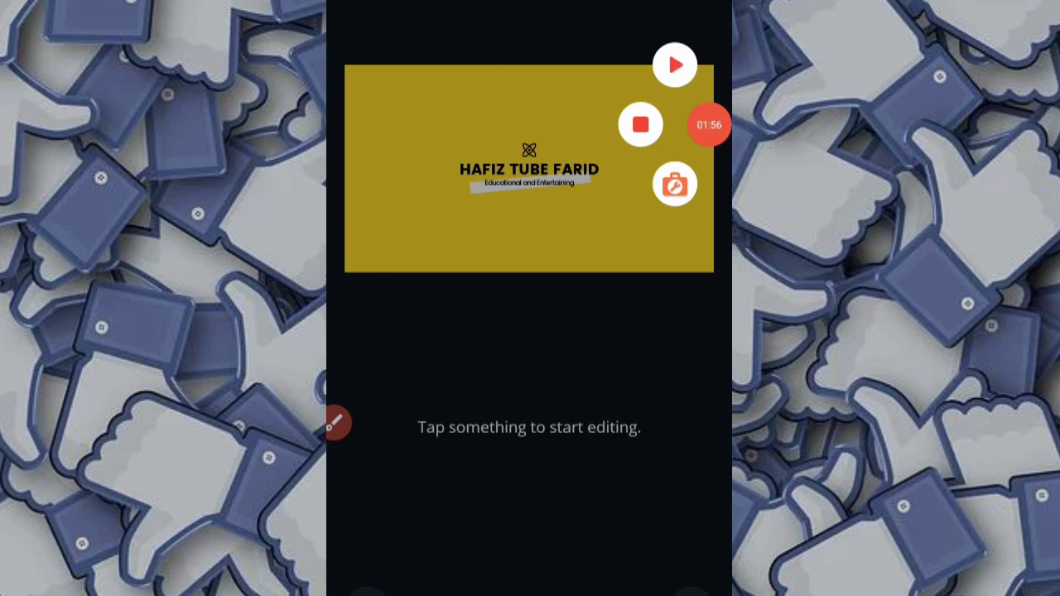
left_click(675, 65)
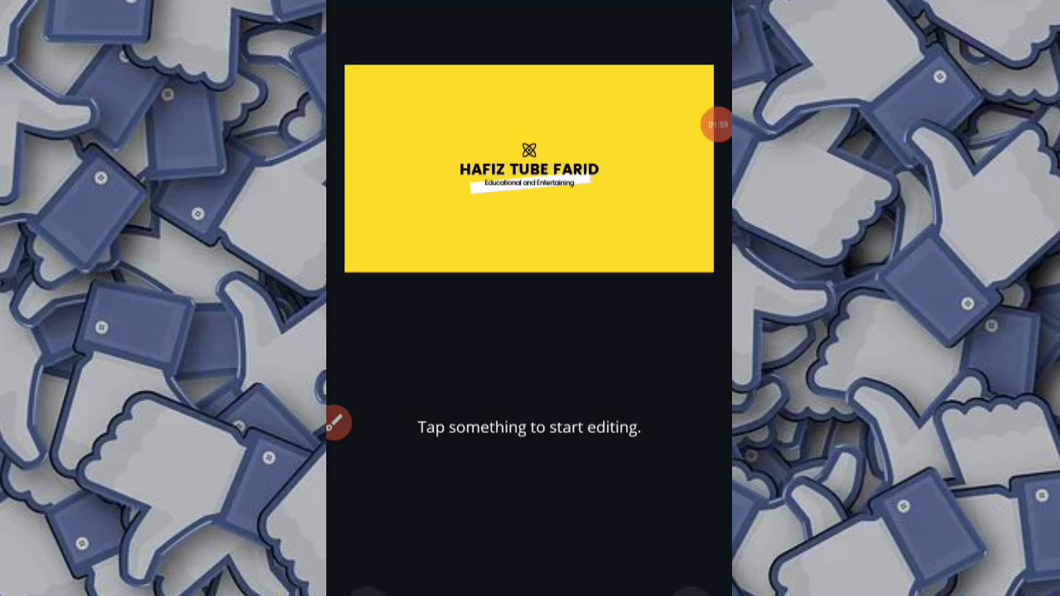
left_click(603, 436)
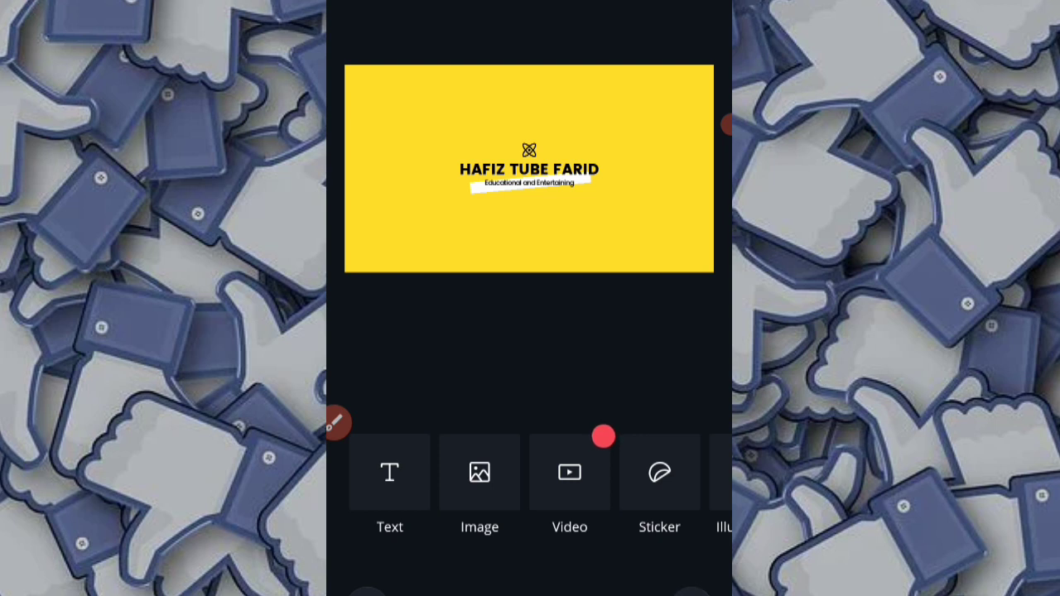
left_click(389, 472)
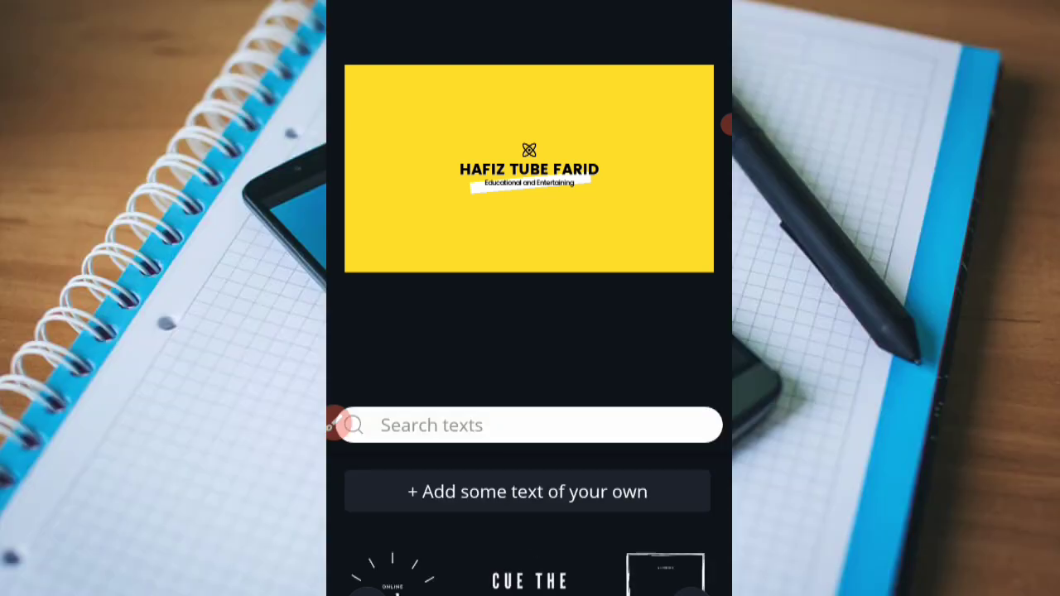
Add a new text box reading 'EDITED BY' followed by the editor's name.
left_click(564, 492)
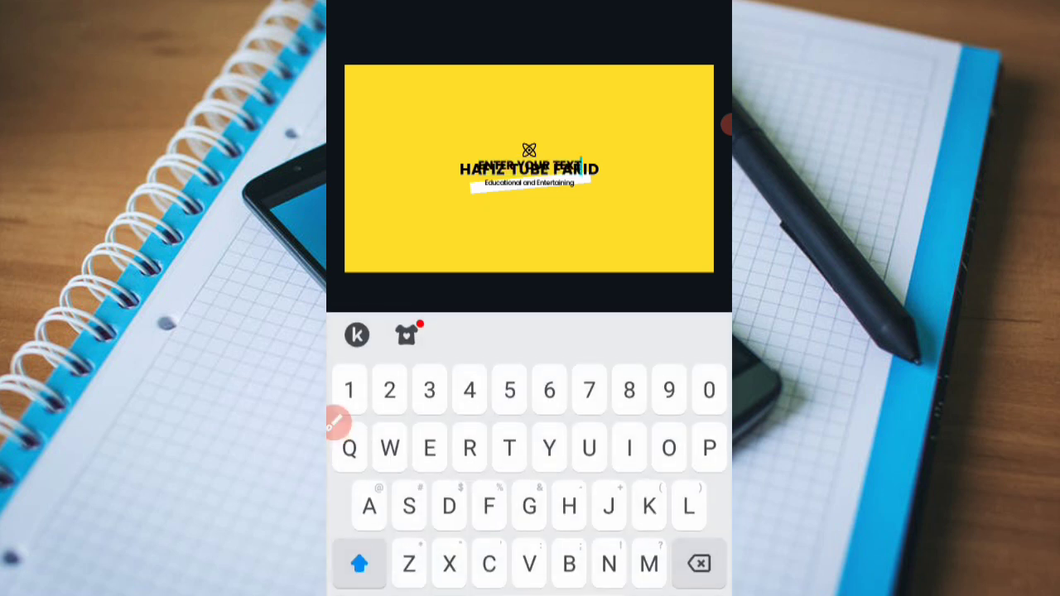
key("BackSpace")
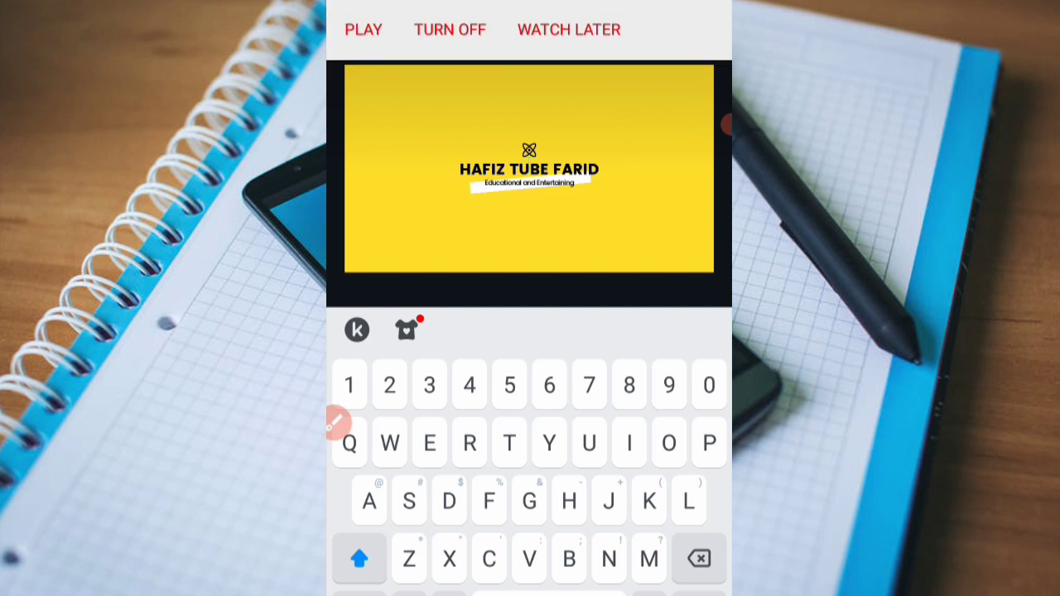
type("Ha")
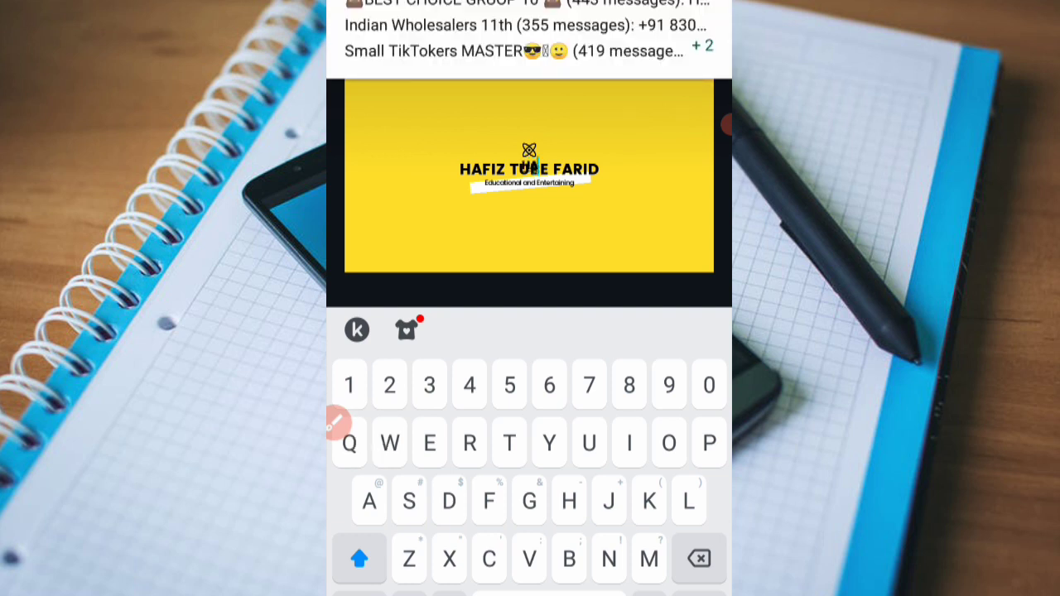
left_click(726, 124)
type("EDITED By FARID ALAM")
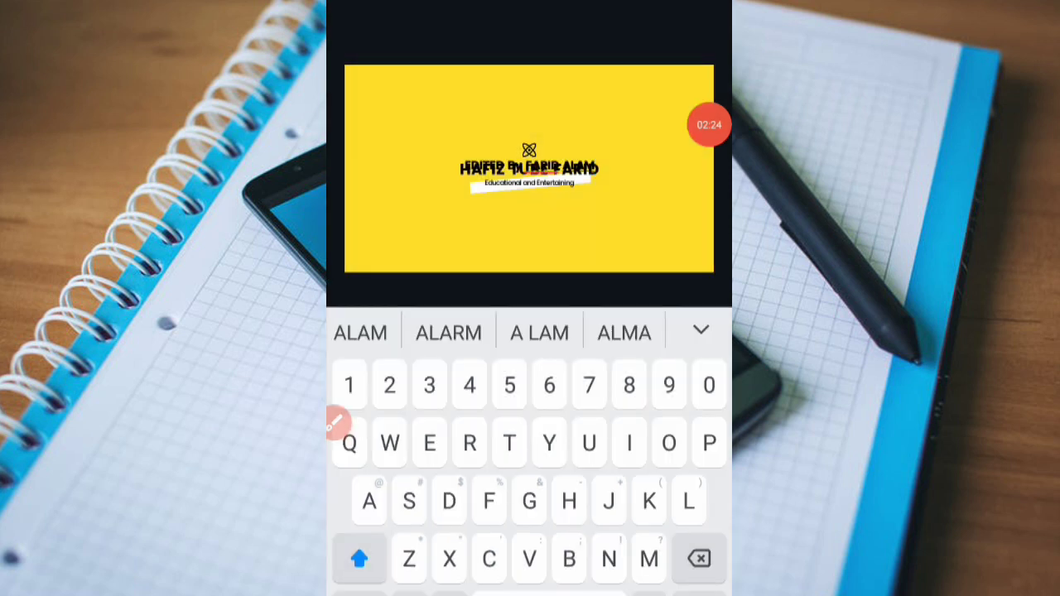
key("Escape")
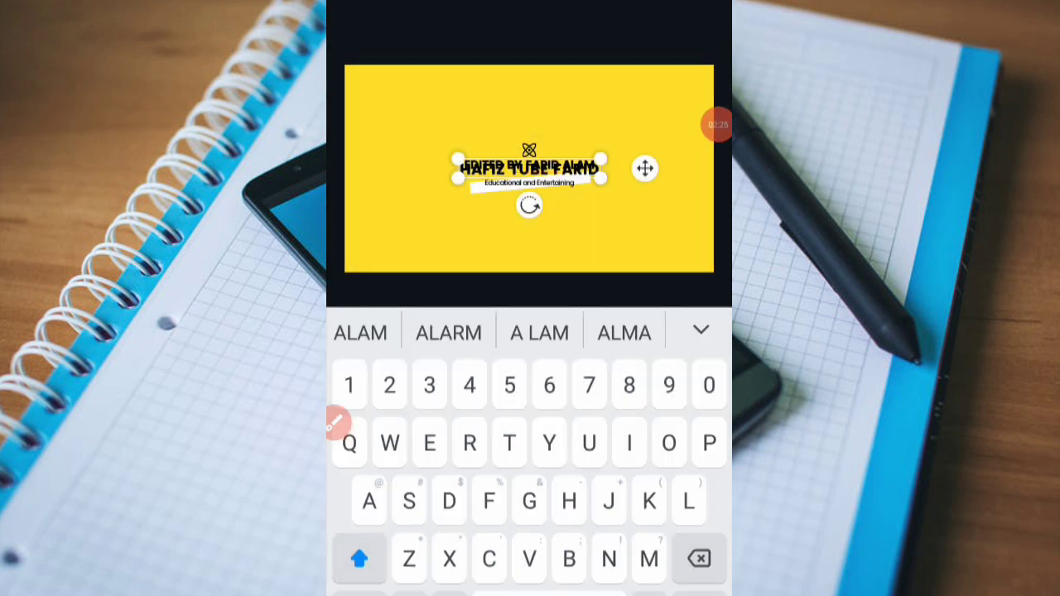
Enlarge the credit line to size 83 and place it just below the title.
left_click_drag(529, 166, 535, 211)
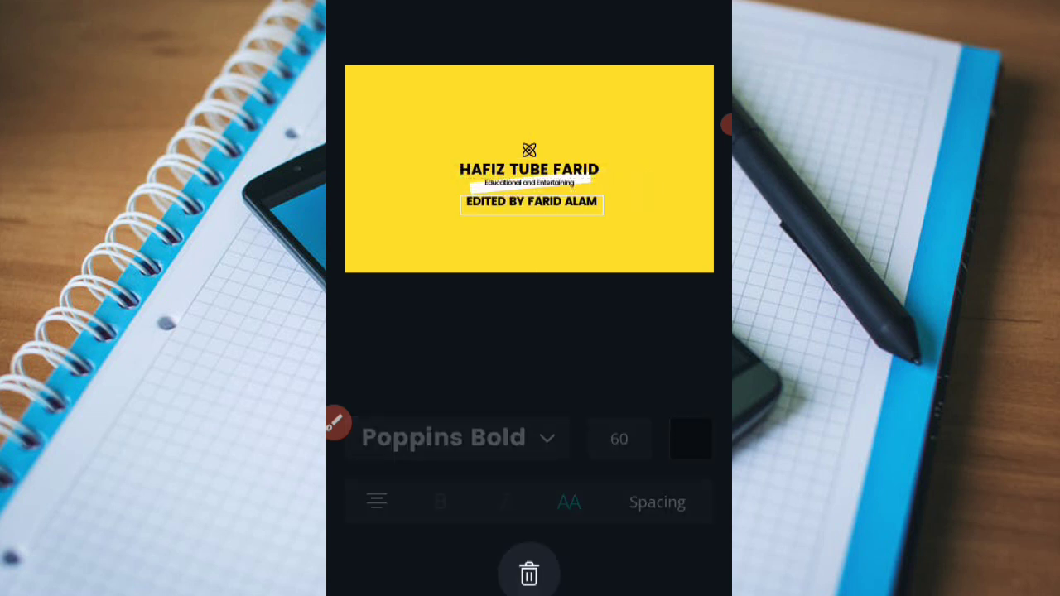
left_click_drag(608, 229, 633, 228)
left_click_drag(535, 211, 533, 204)
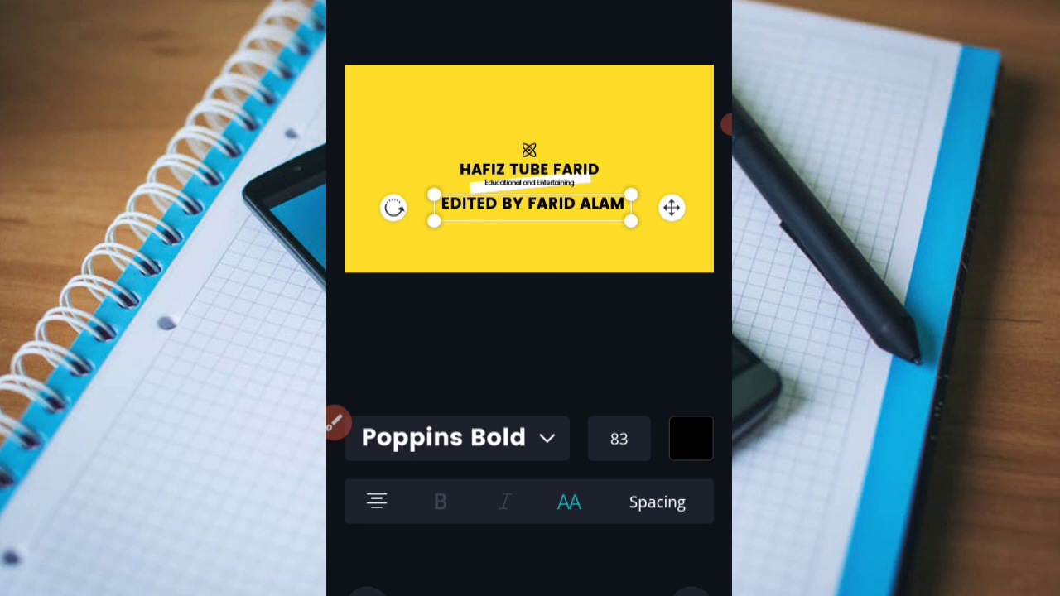
Give the credit text a new colour from the expanded swatch palette.
left_click(691, 438)
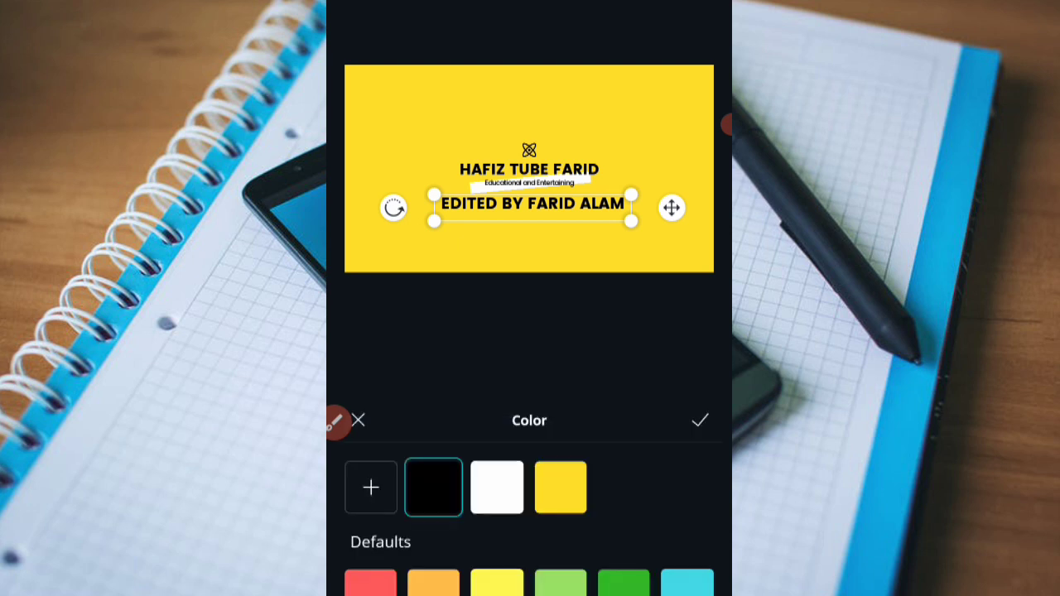
left_click_drag(529, 513, 529, 389)
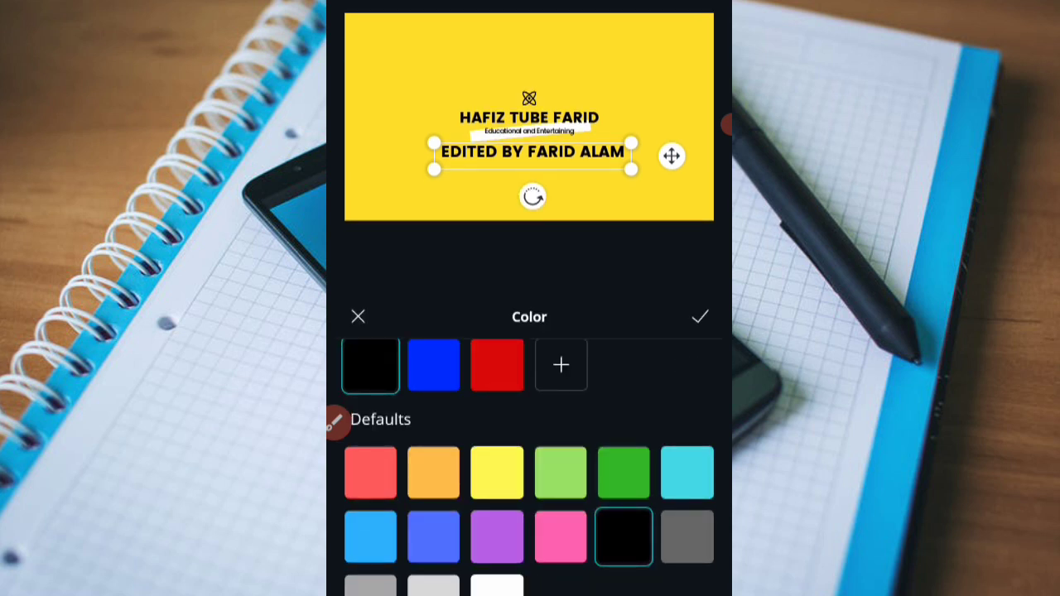
scroll(529, 464, "up", 3)
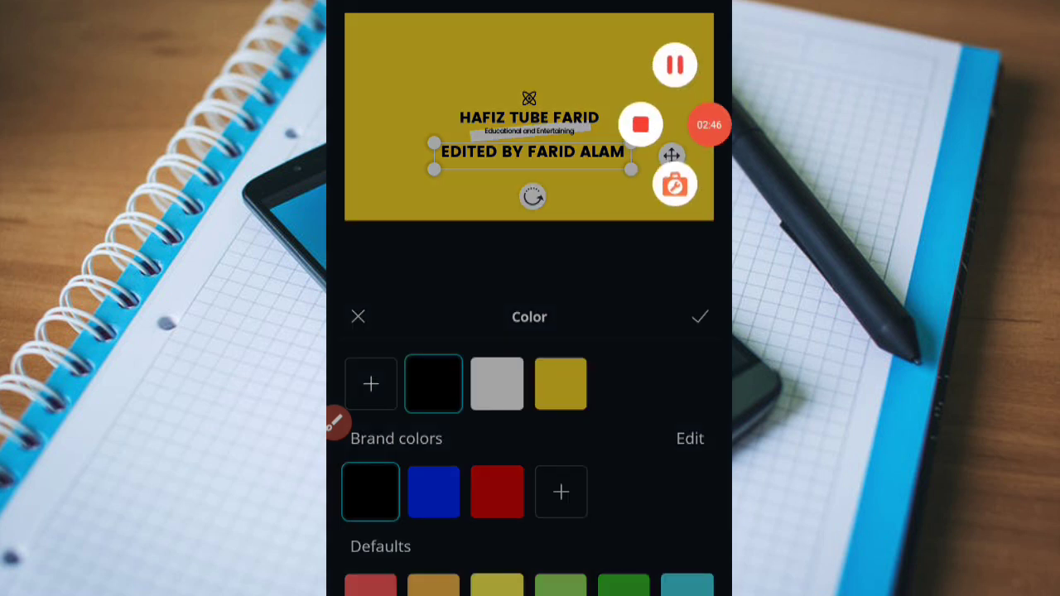
left_click(497, 383)
left_click(700, 316)
Deselect the text and download the design as a 2560 × 1440 PNG.
key("Escape")
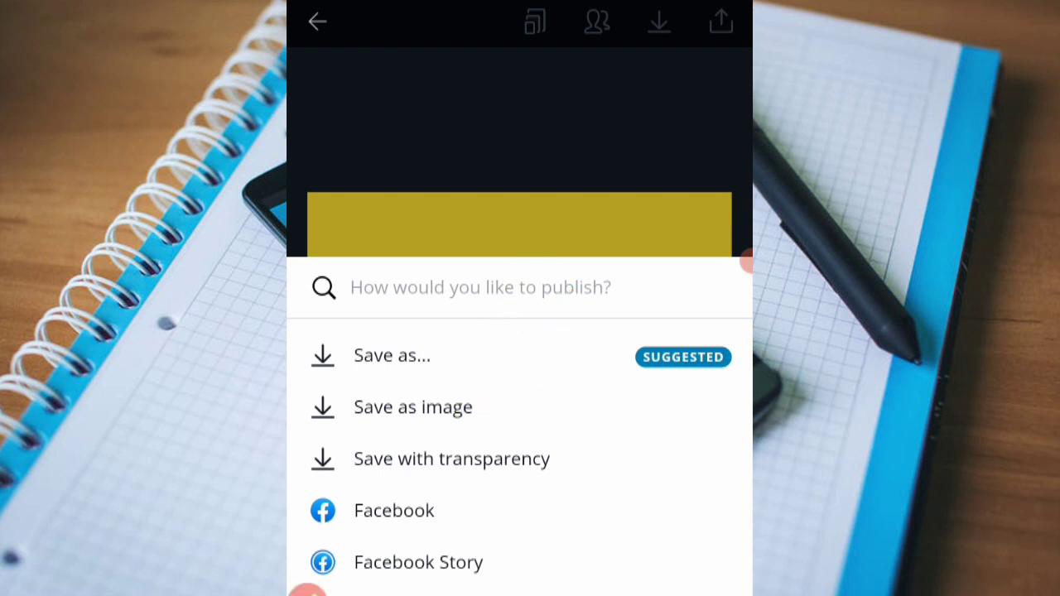
left_click(391, 356)
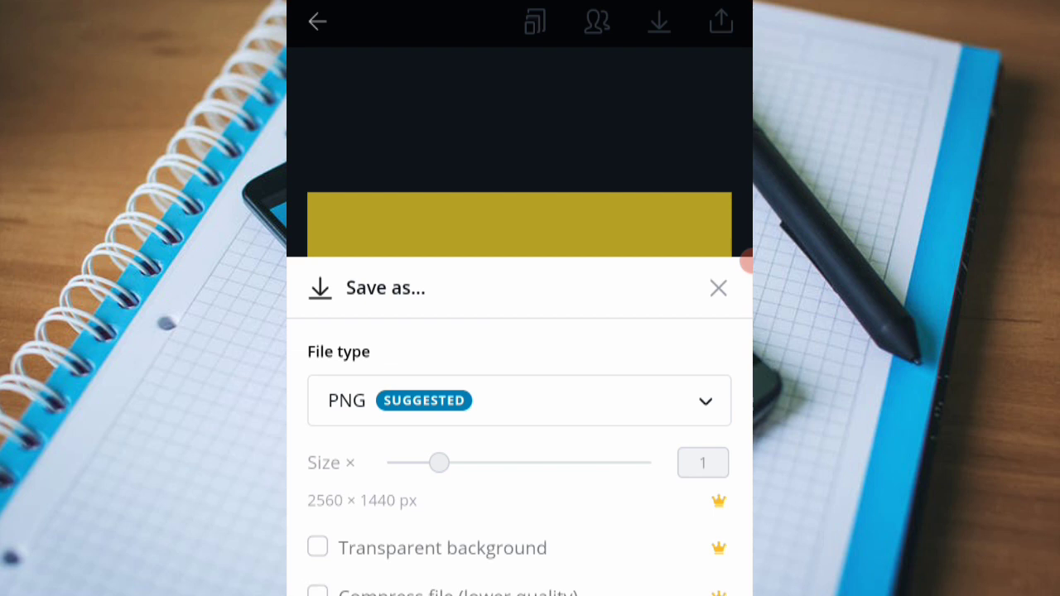
left_click(311, 593)
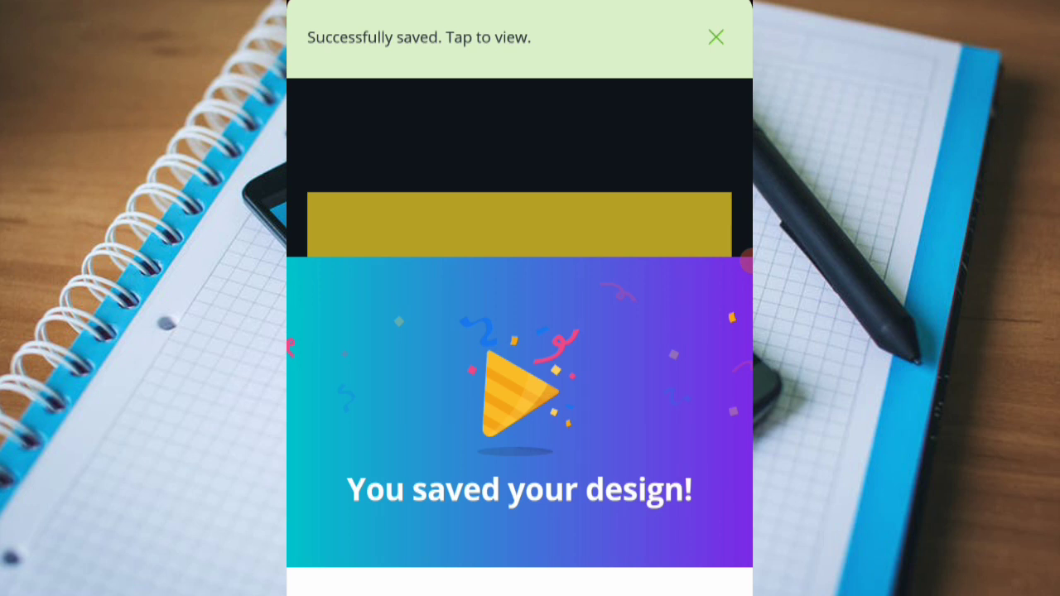
left_click(438, 554)
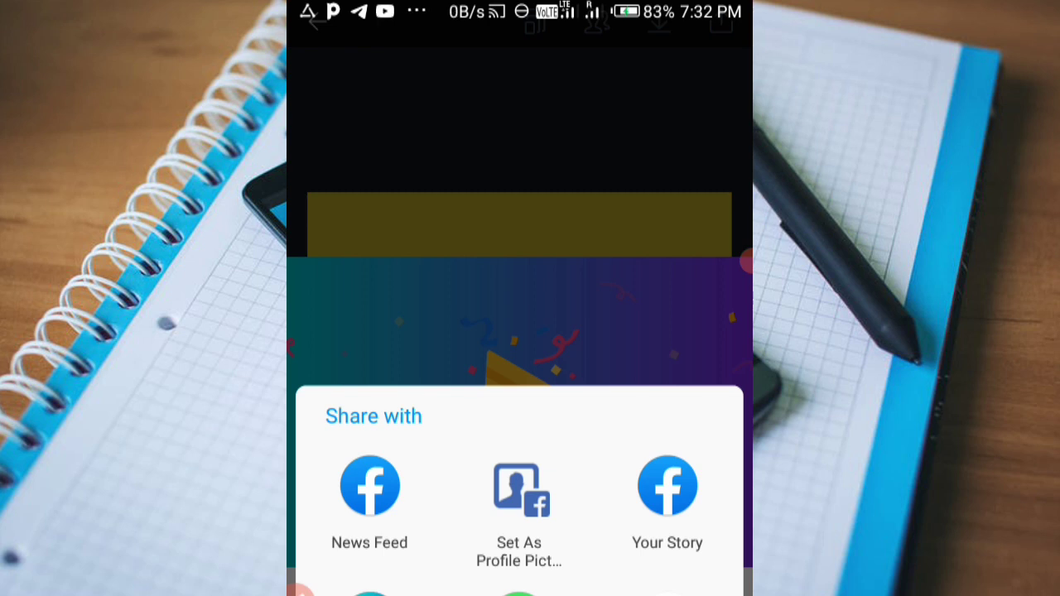
left_click_drag(519, 497, 518, 182)
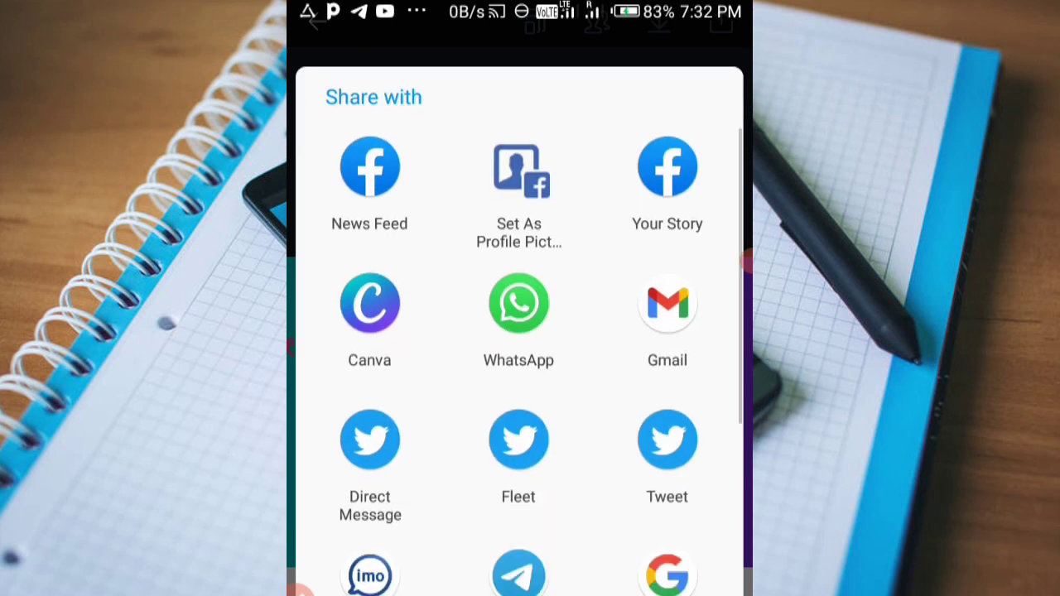
scroll(519, 360, "down", 5)
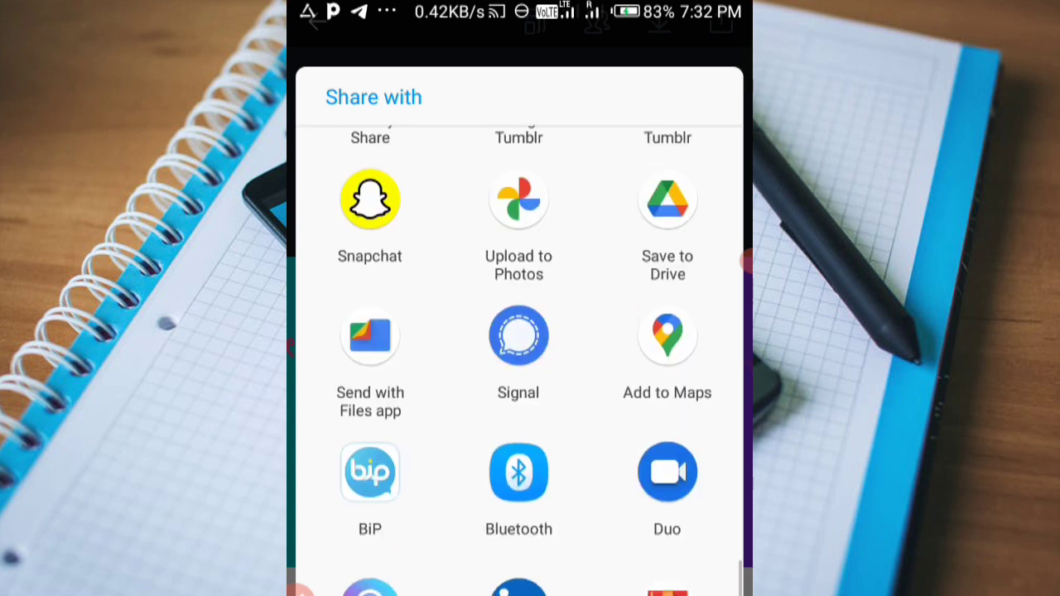
scroll(518, 361, "up", 5)
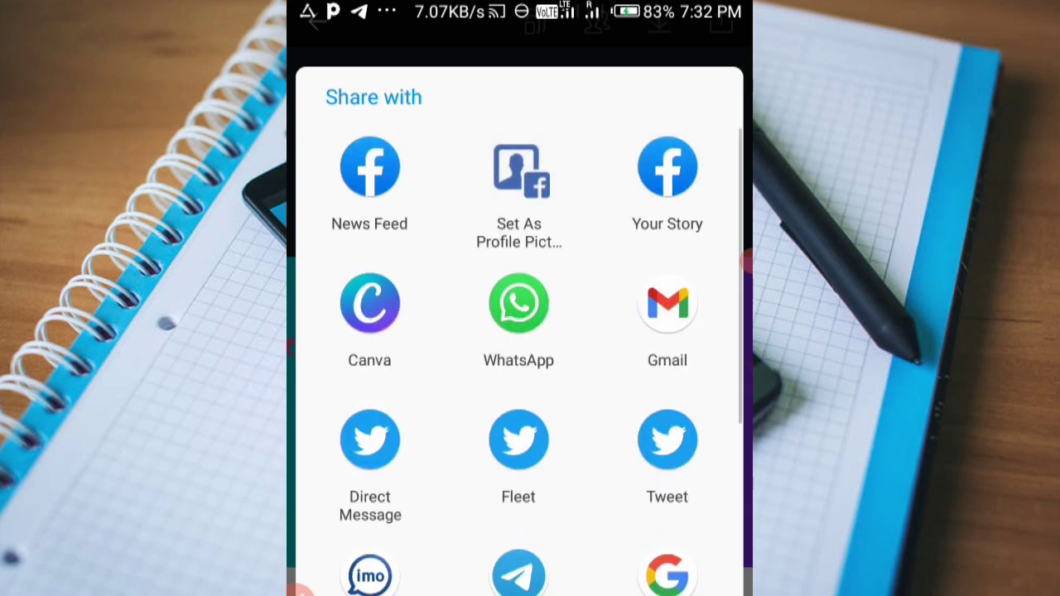
left_click_drag(518, 207, 518, 522)
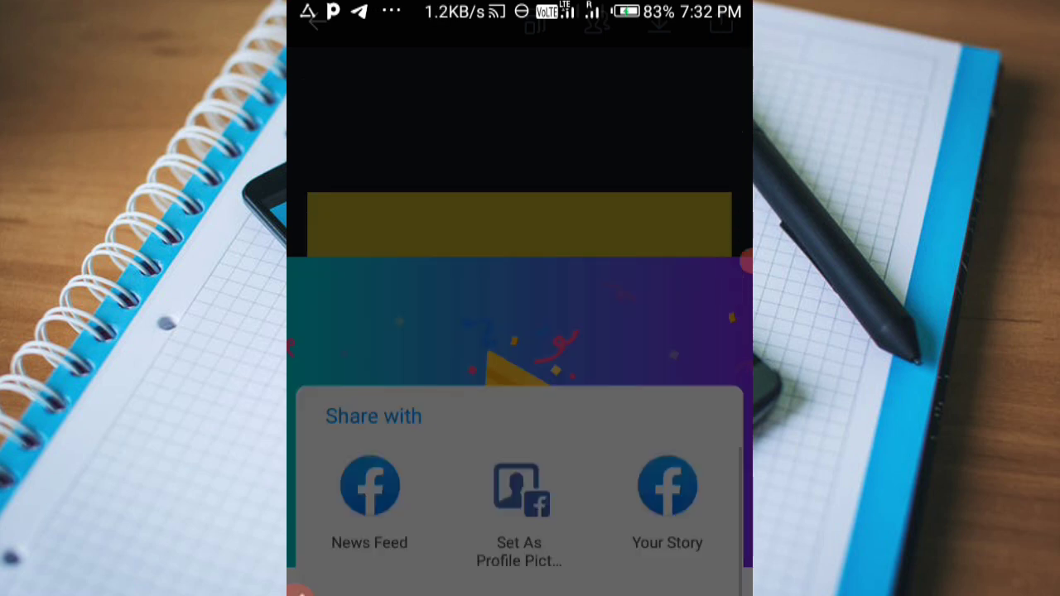
key("Escape")
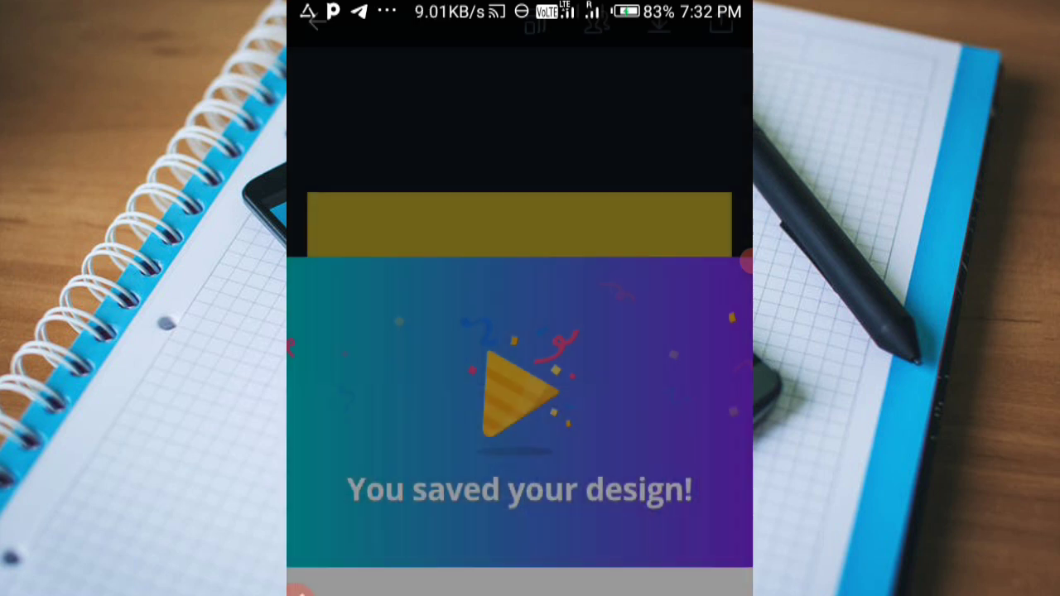